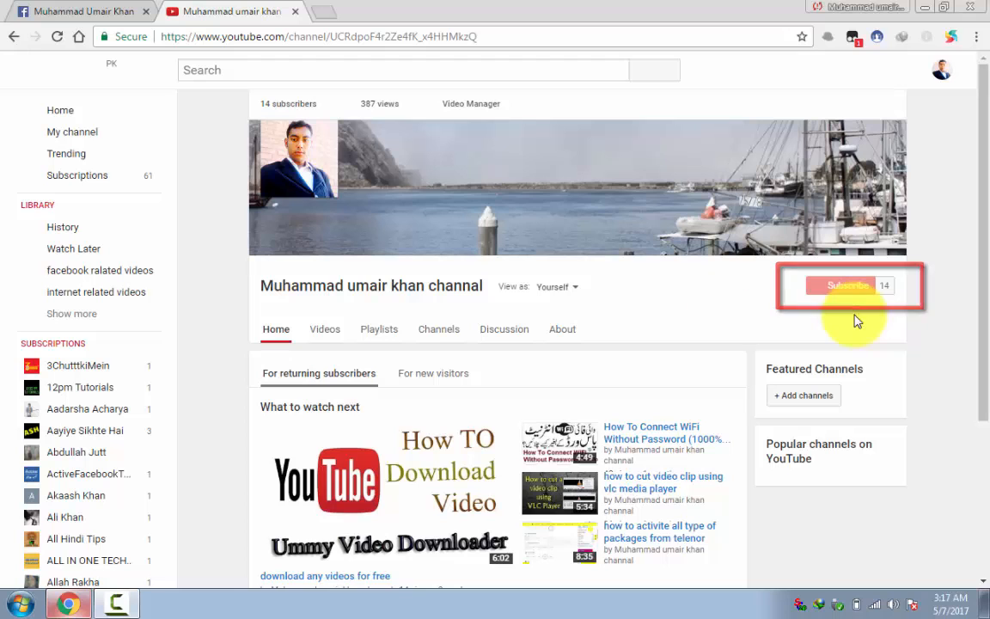
Minimize the browser and launch Android Magazine App Maker Professional from the desktop in trial mode
click(919, 7)
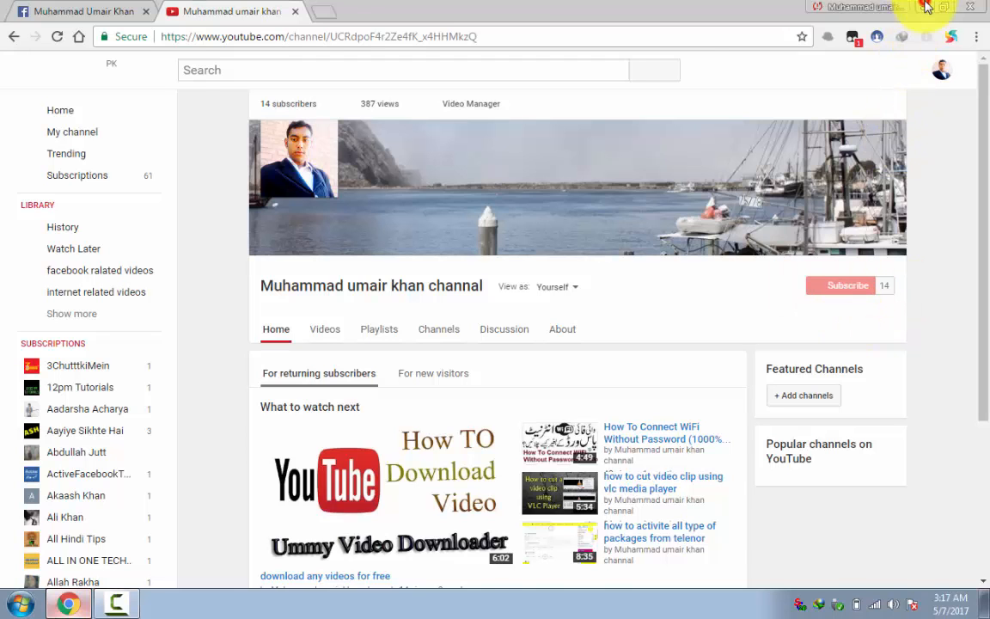
right_click(646, 176)
click(702, 220)
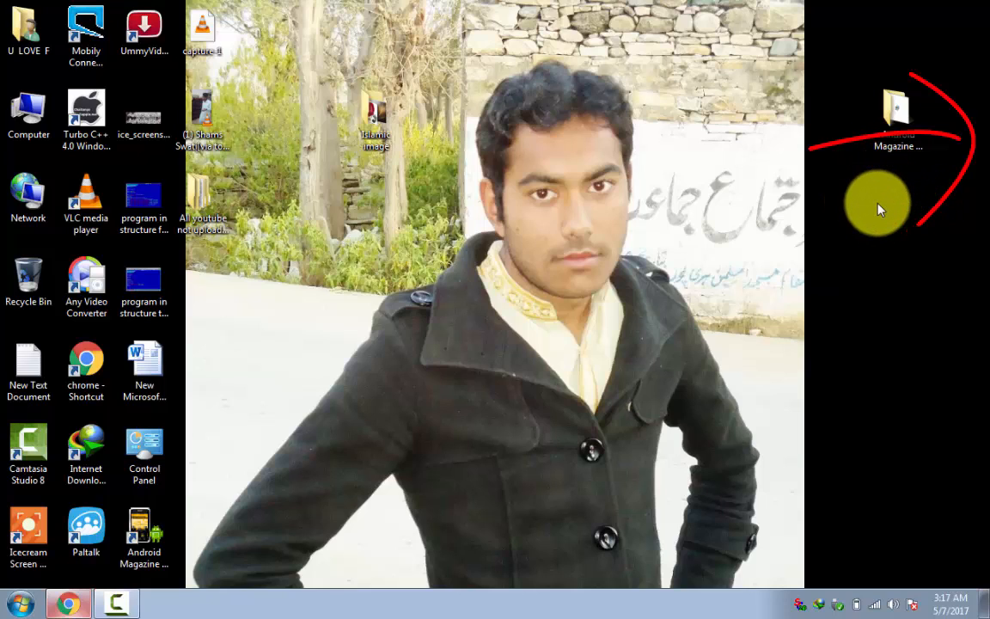
click(894, 148)
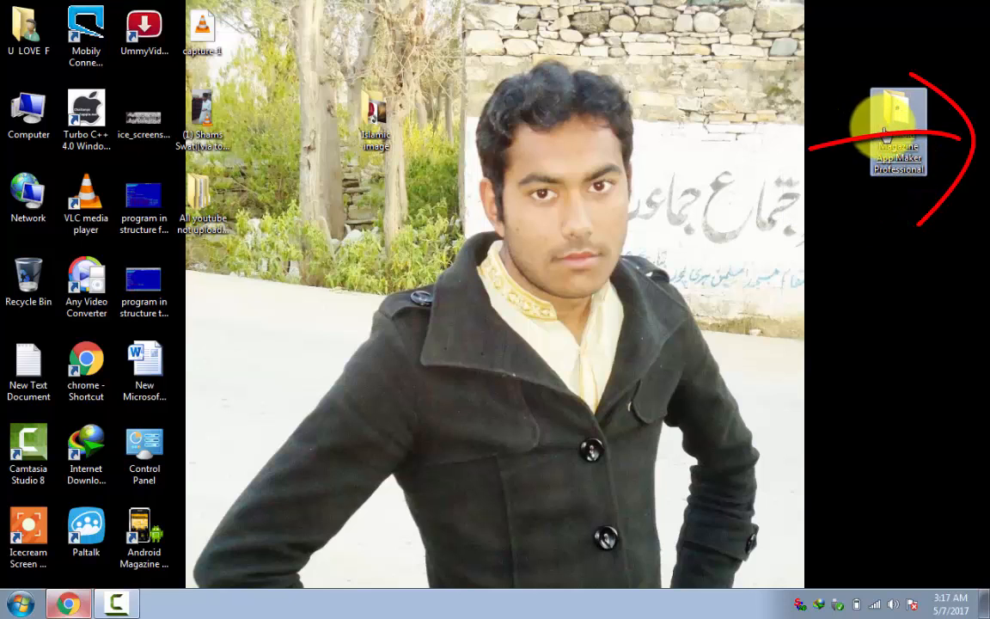
right_click(705, 164)
click(745, 203)
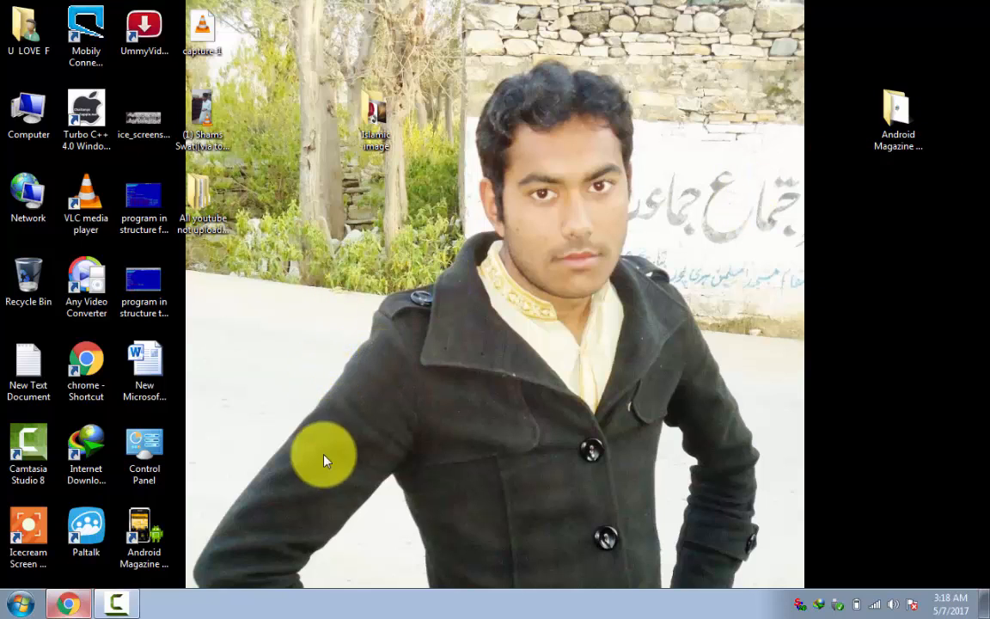
double_click(162, 554)
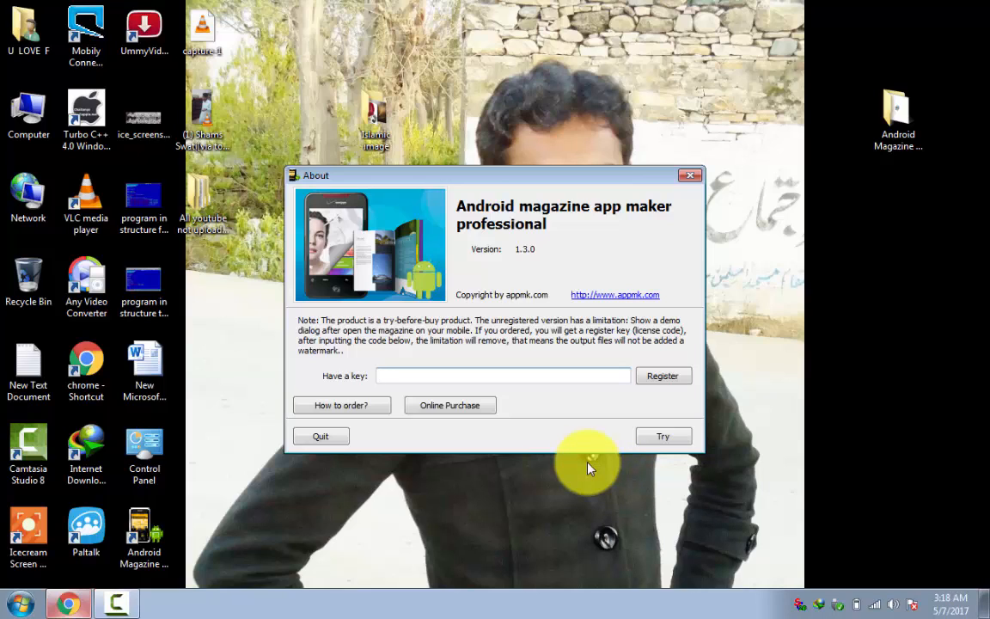
click(664, 438)
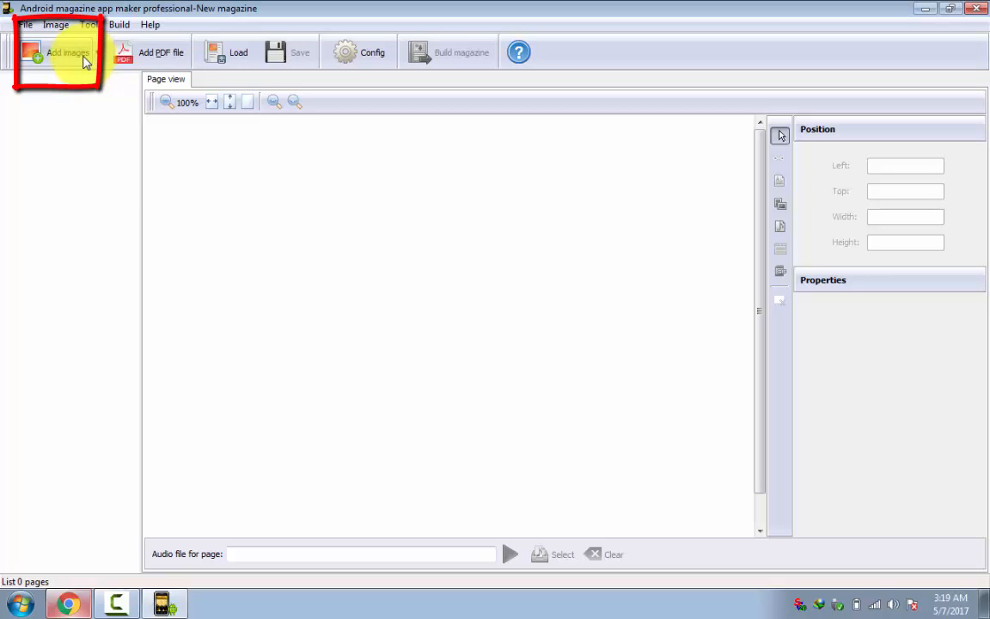
Add the pictures from the desktop's Islamic image folder to the new magazine as pages
click(84, 61)
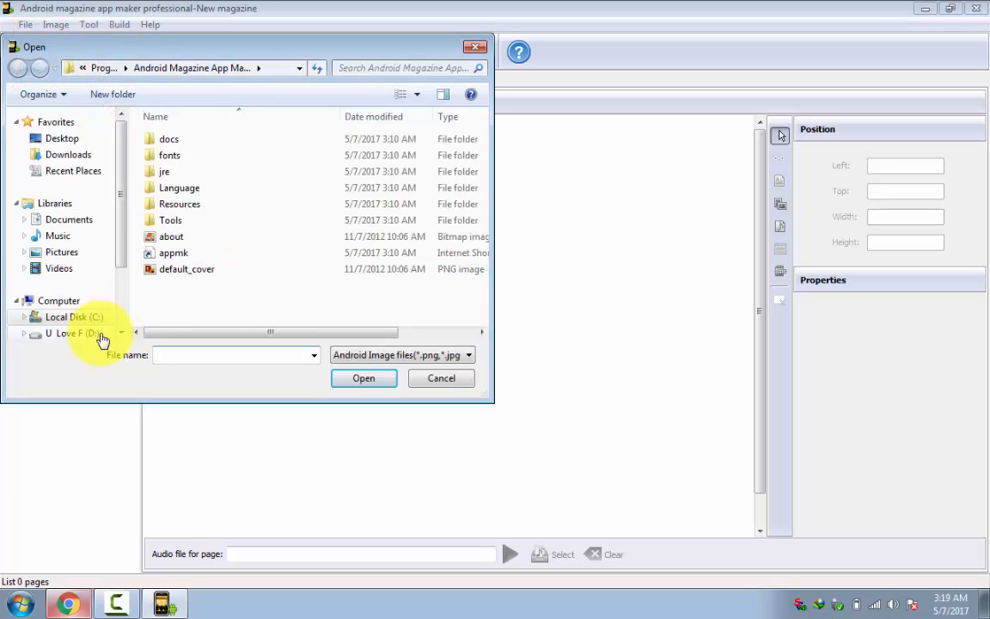
mouse_move(120, 252)
mouse_down()
mouse_move(123, 292)
mouse_move(124, 266)
mouse_up()
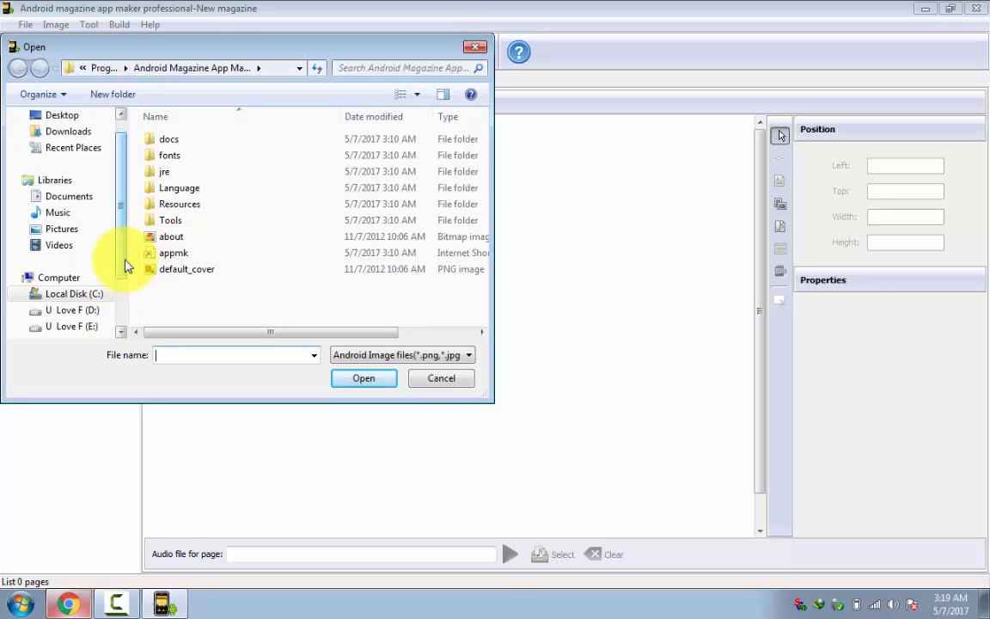
click(66, 117)
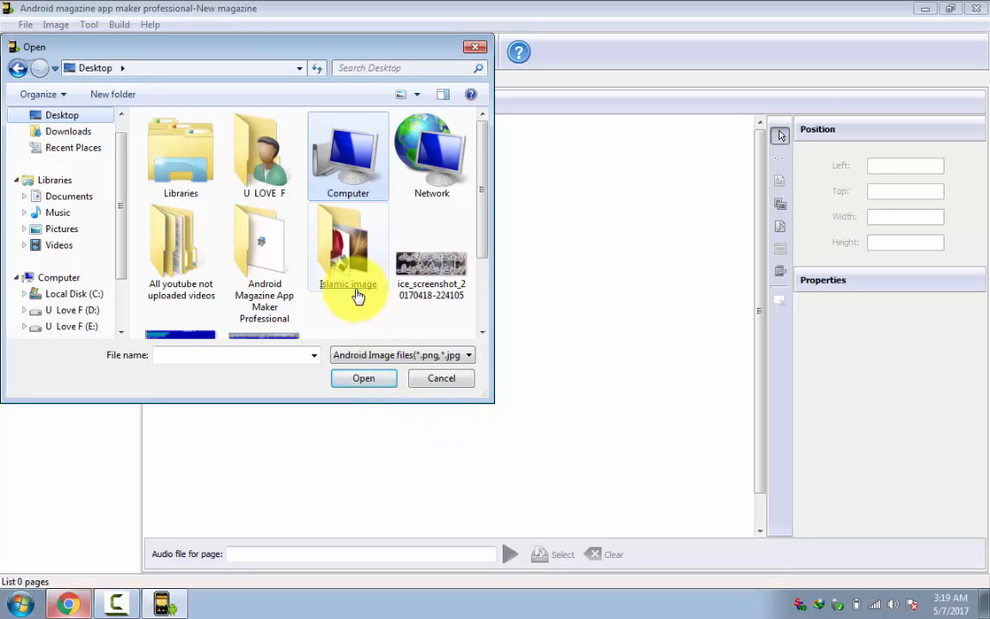
double_click(352, 258)
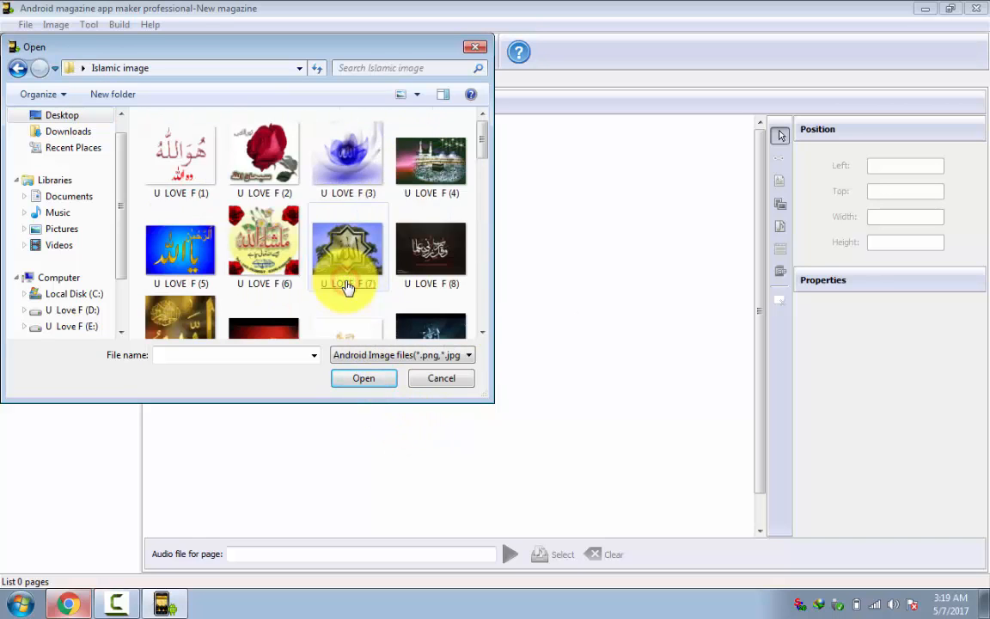
click(347, 258)
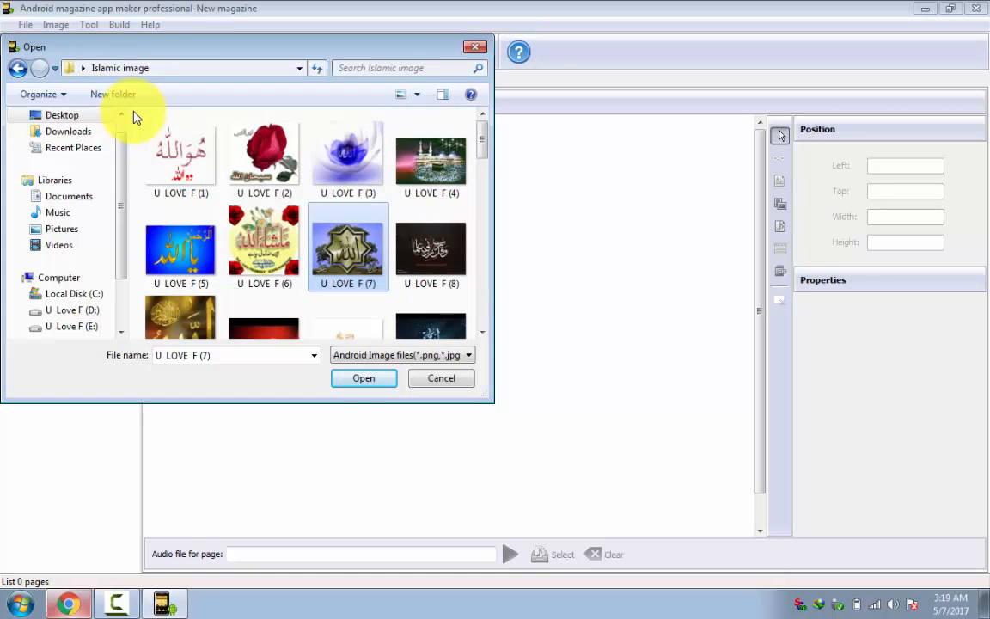
drag(133, 112, 442, 291)
click(368, 386)
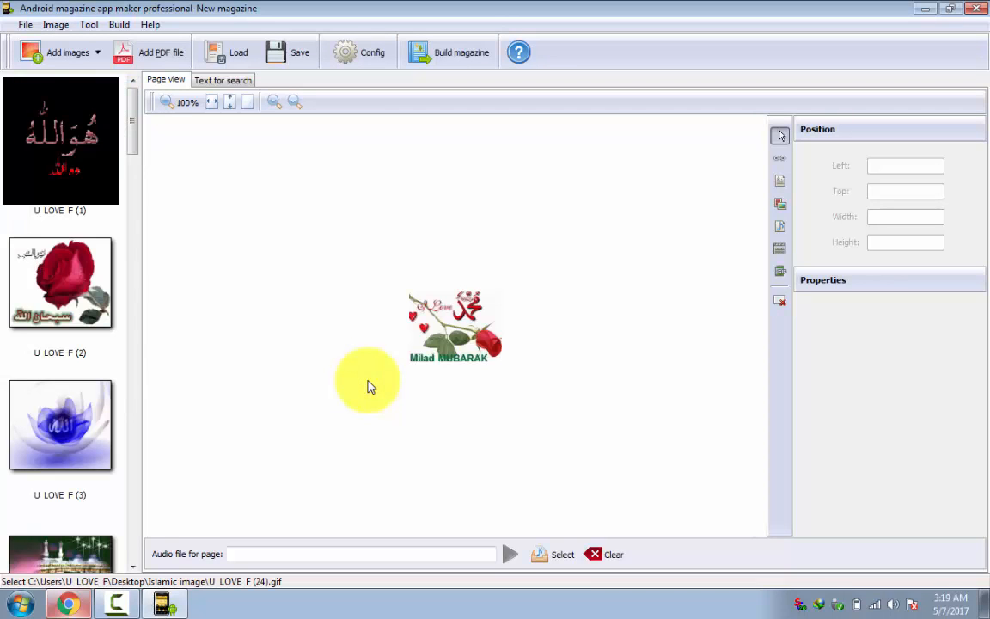
Look through the added pages and examine page U LOVE F (1) enlarged to 260%
drag(133, 126, 142, 253)
drag(145, 391, 145, 100)
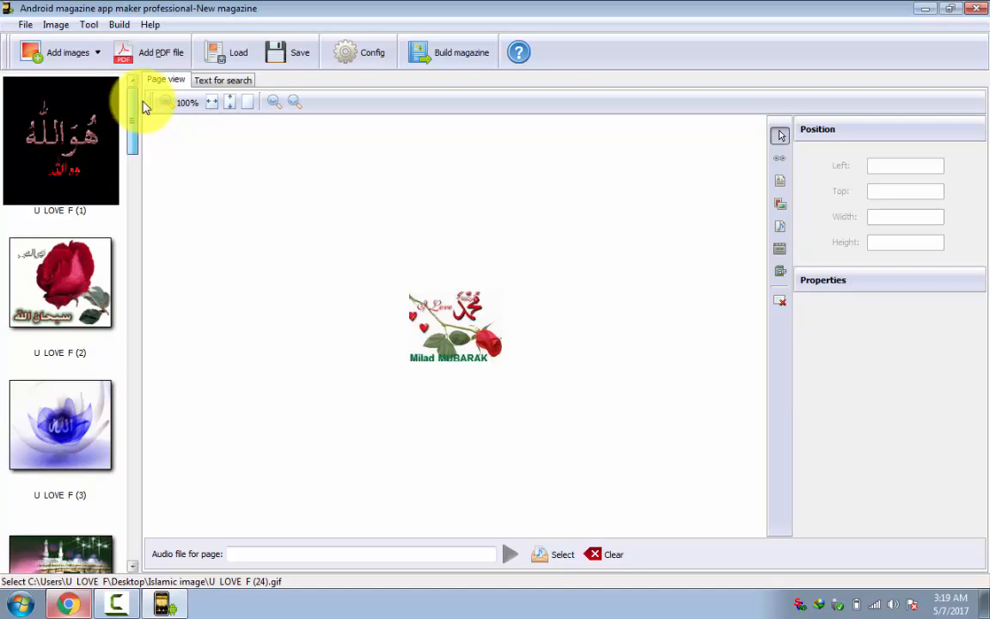
click(73, 121)
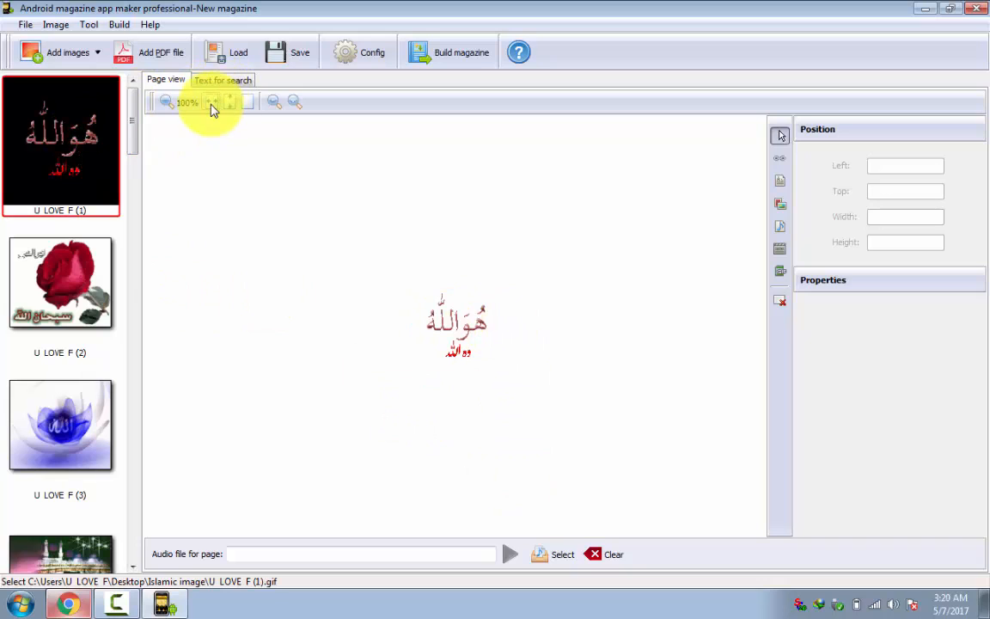
click(297, 102)
click(297, 102)
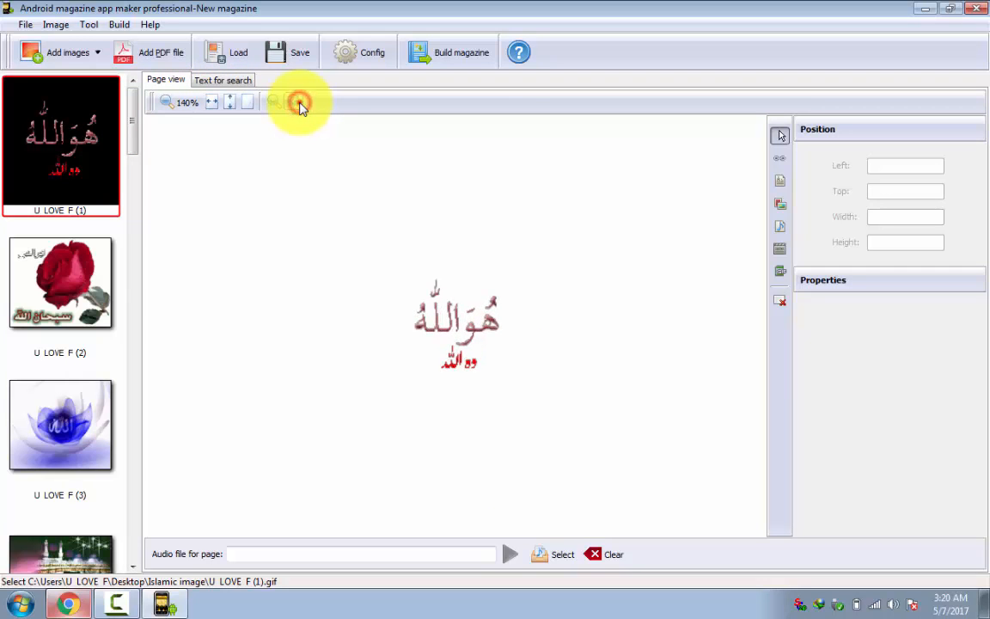
click(298, 102)
click(297, 103)
click(297, 103)
click(298, 102)
click(298, 102)
click(298, 103)
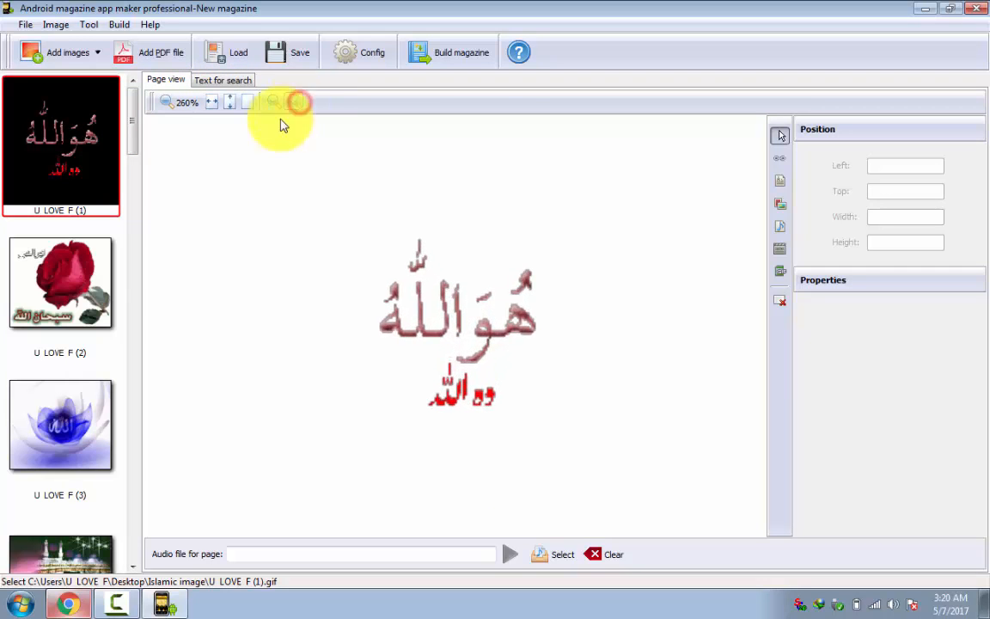
Examine page U LOVE F (2) at 180% and page U LOVE F (3) at 120%, and look over the following pages
click(86, 262)
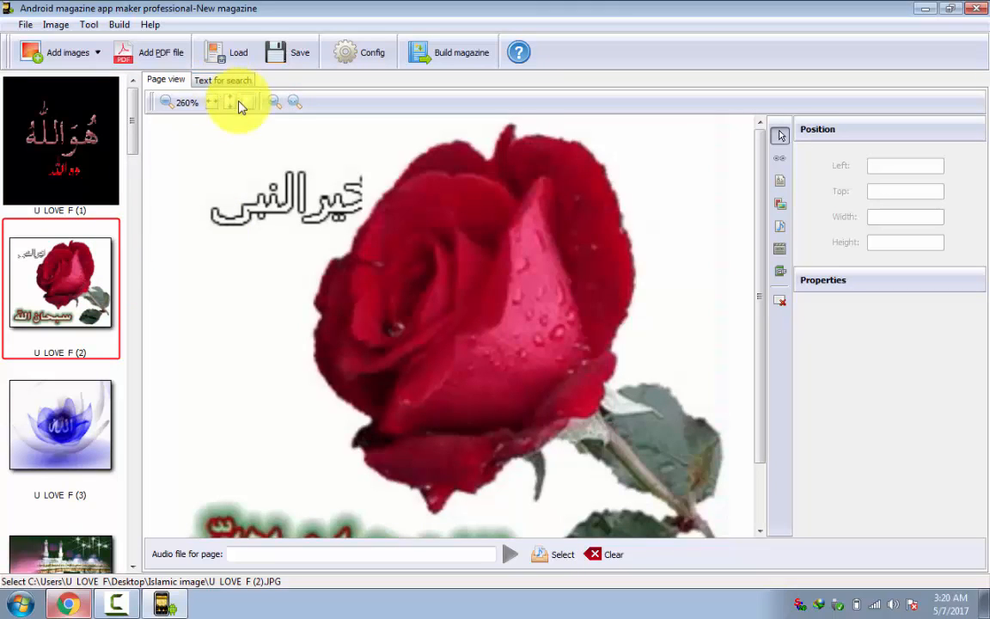
click(274, 102)
click(268, 103)
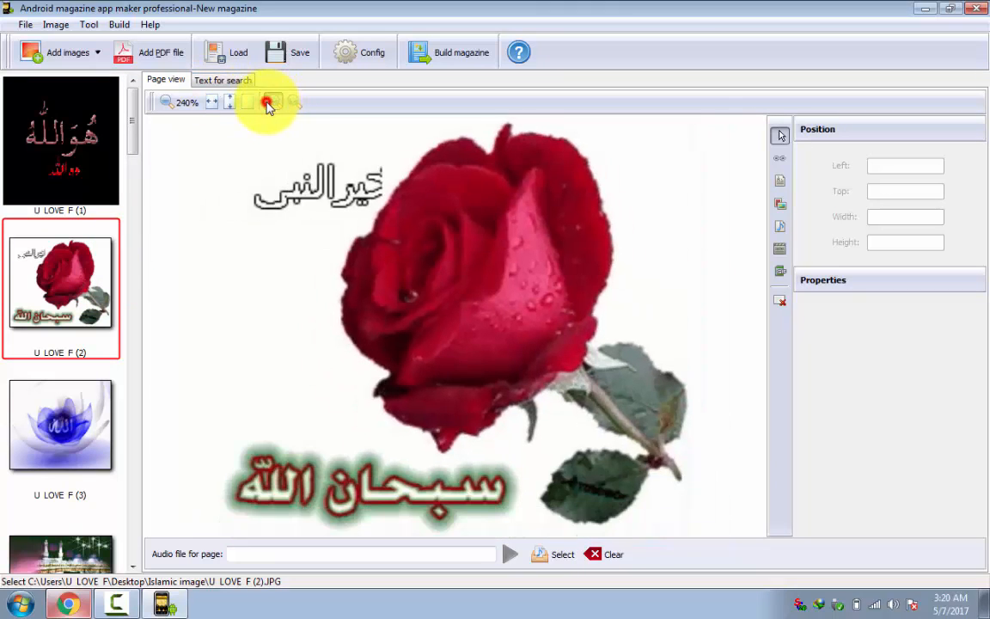
click(268, 103)
click(269, 103)
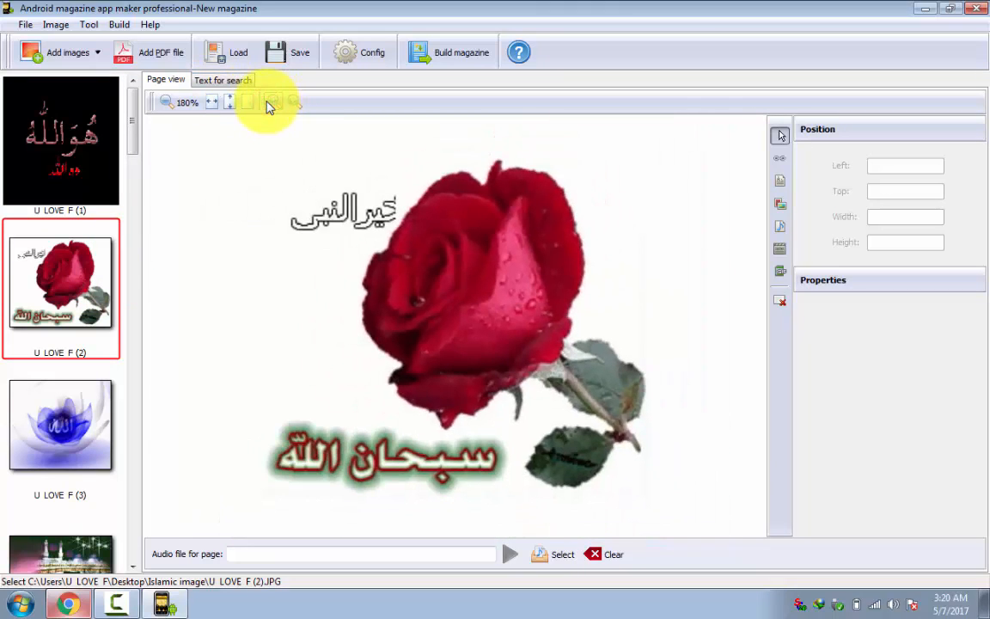
click(76, 413)
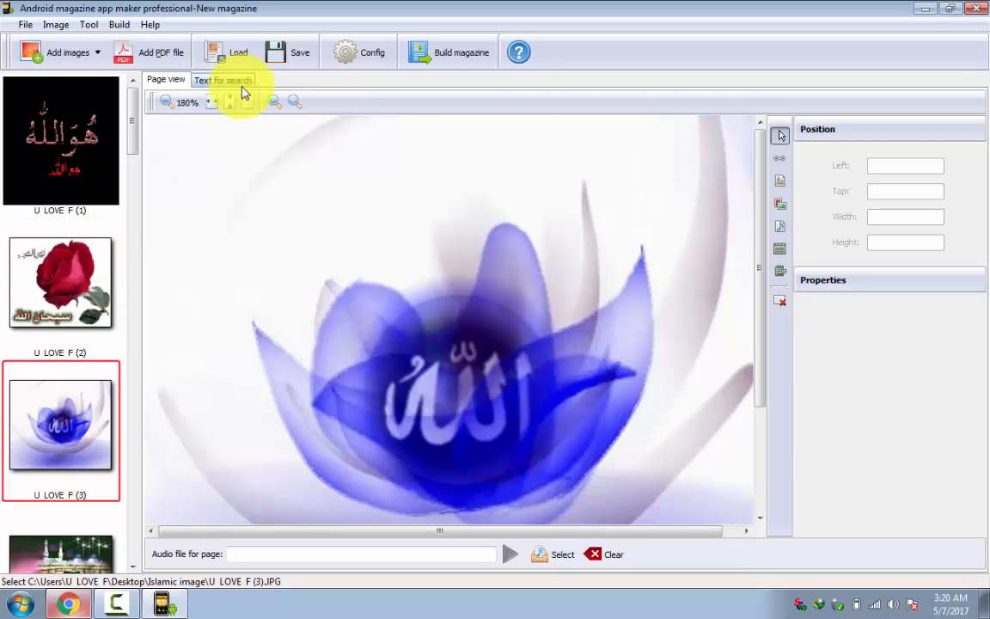
click(272, 102)
click(271, 102)
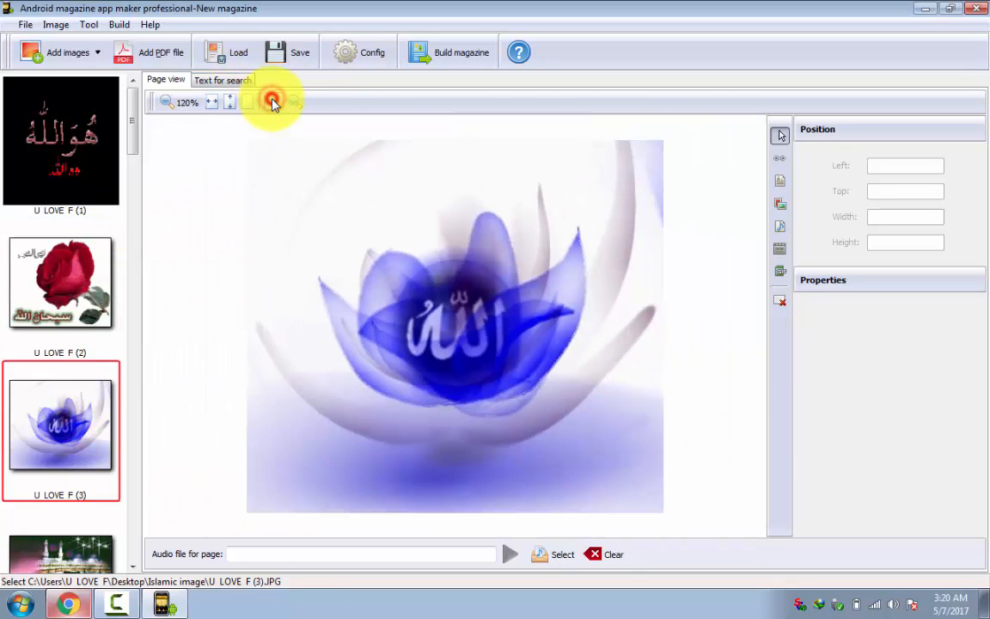
scroll(129, 368, down, 5)
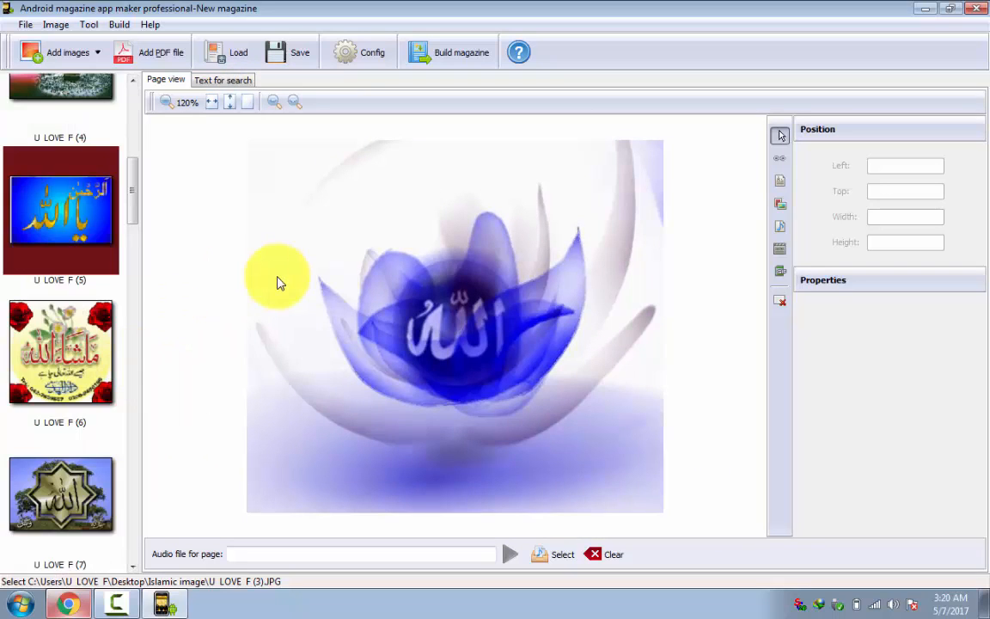
mouse_move(133, 190)
mouse_down()
mouse_move(133, 309)
mouse_move(142, 177)
mouse_up()
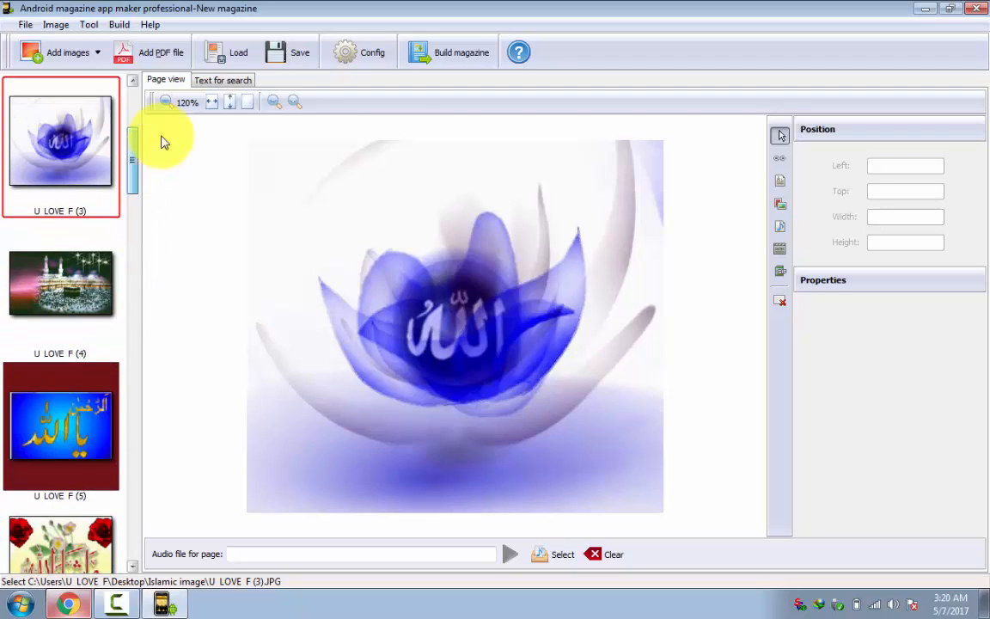
Start building the magazine and set its application icon to the audio image from the drawable folder
click(460, 59)
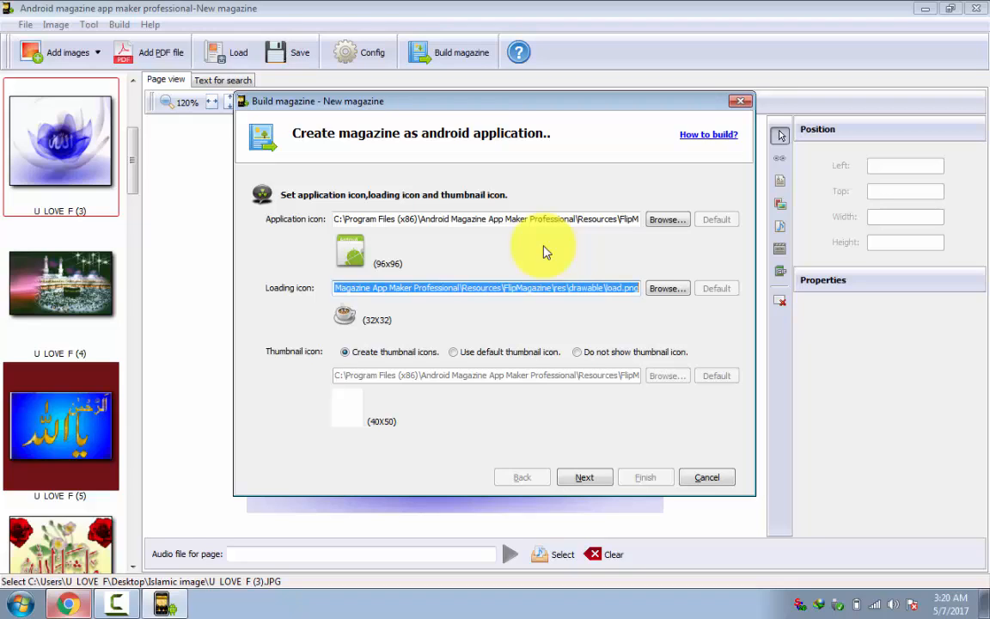
click(669, 223)
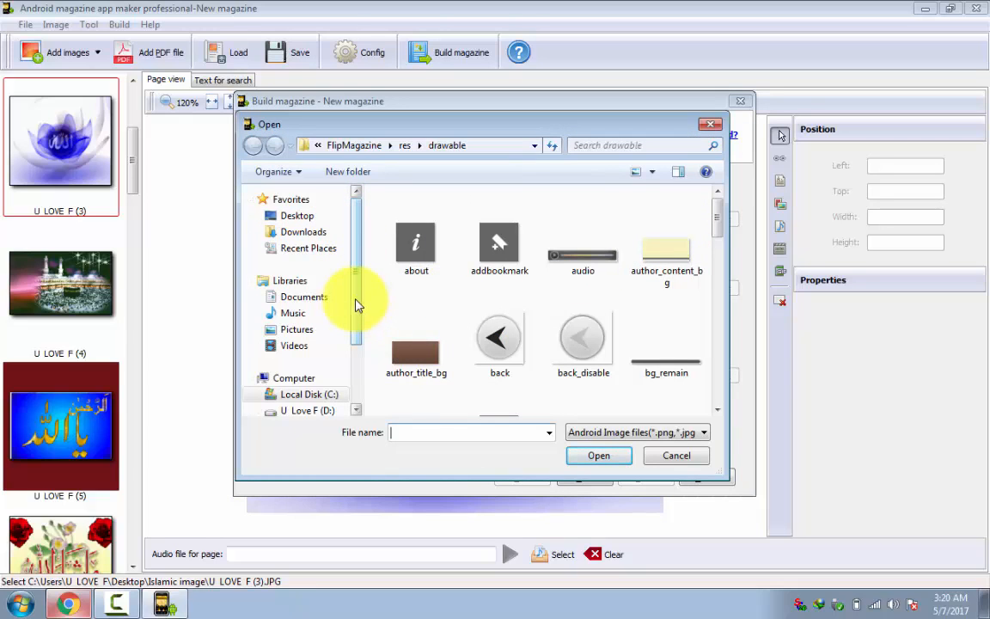
click(675, 456)
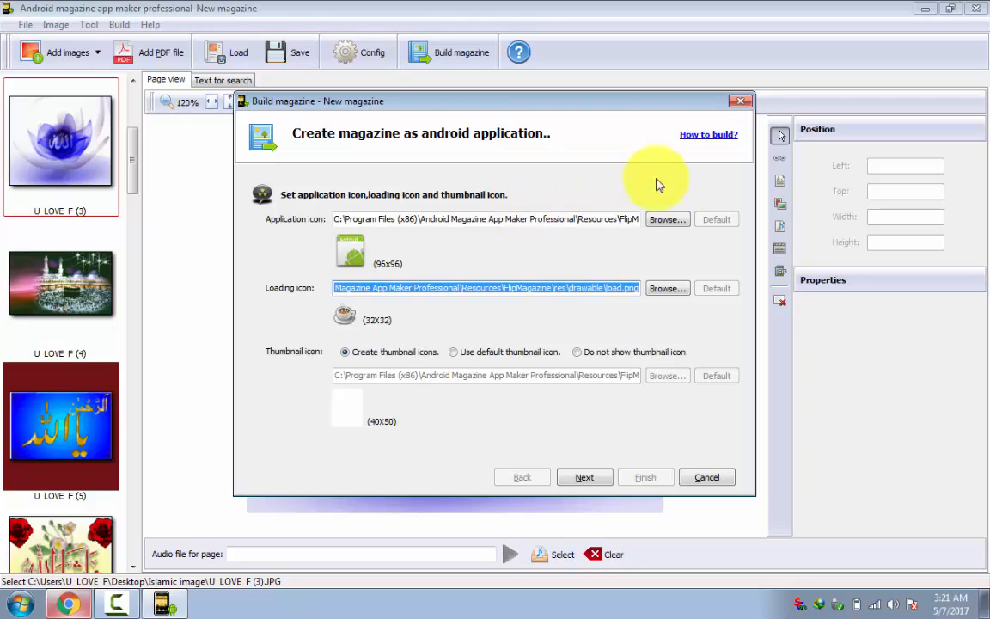
click(683, 222)
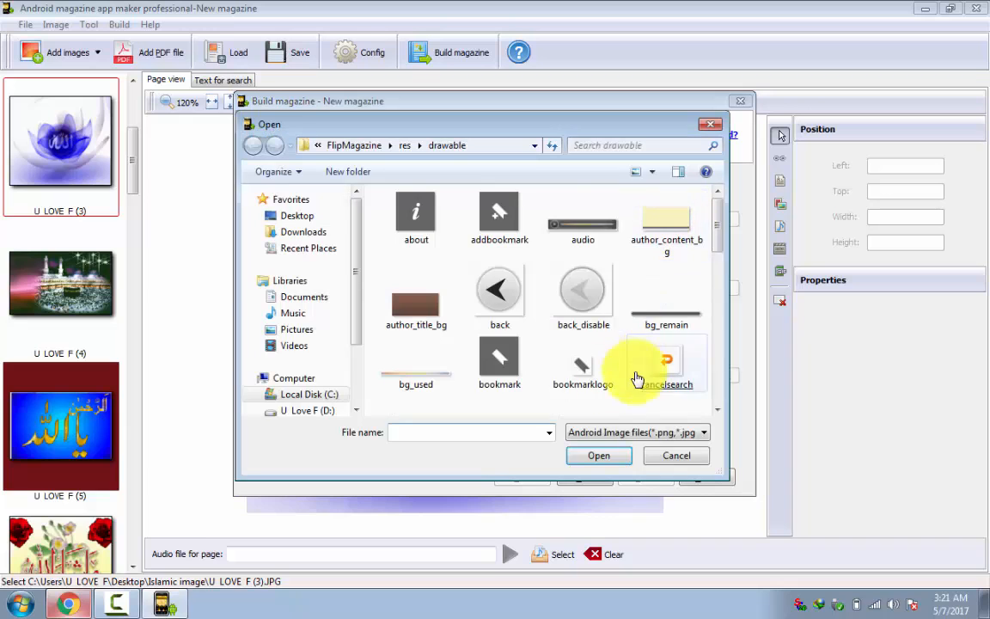
drag(718, 221, 718, 357)
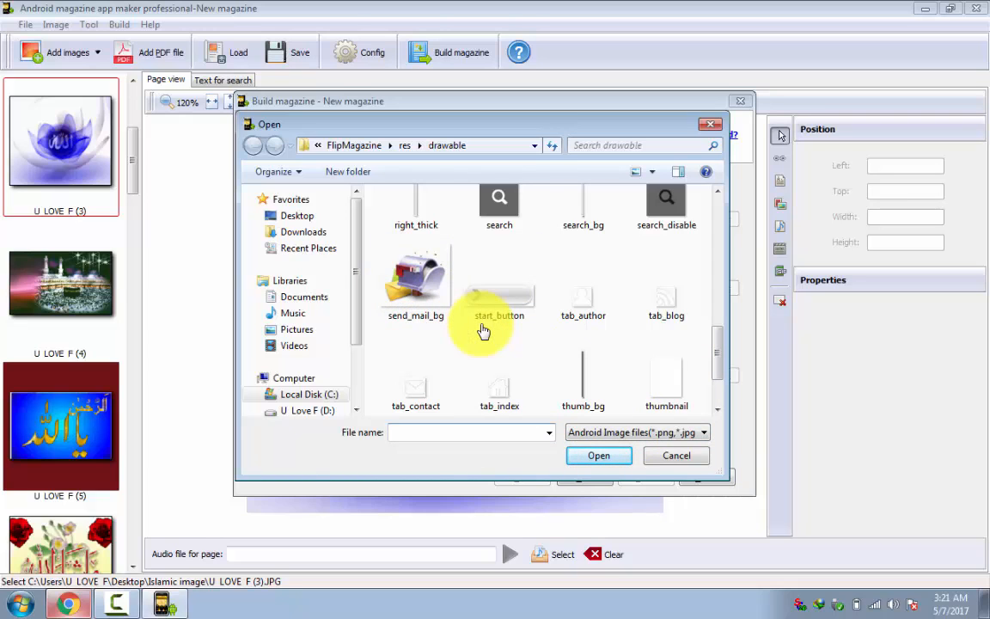
drag(711, 347, 726, 212)
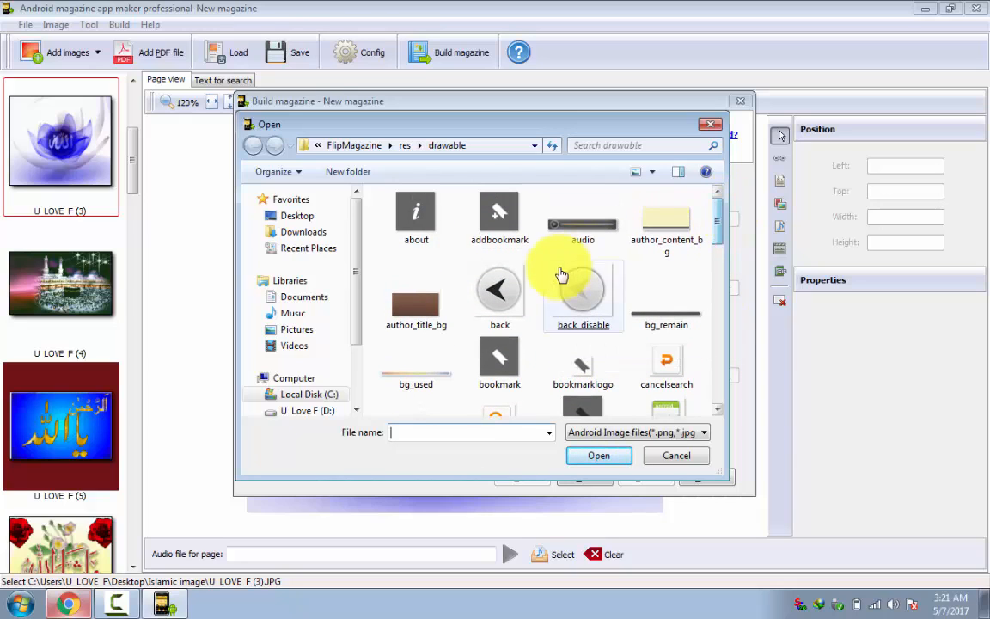
double_click(574, 218)
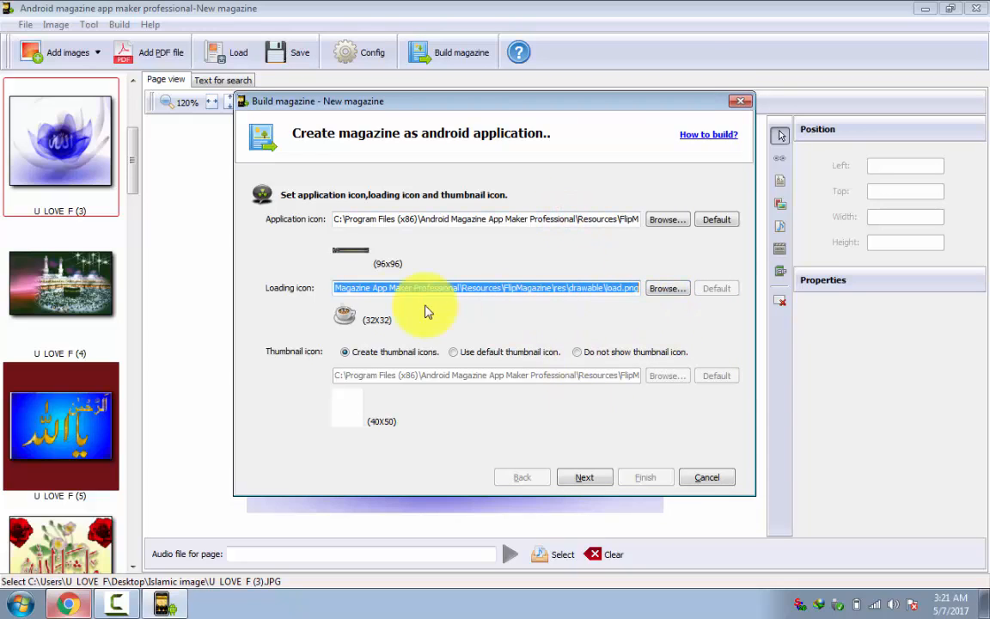
Set the loading icon to the bookmark image from the drawable folder and proceed to the keystore settings
click(662, 291)
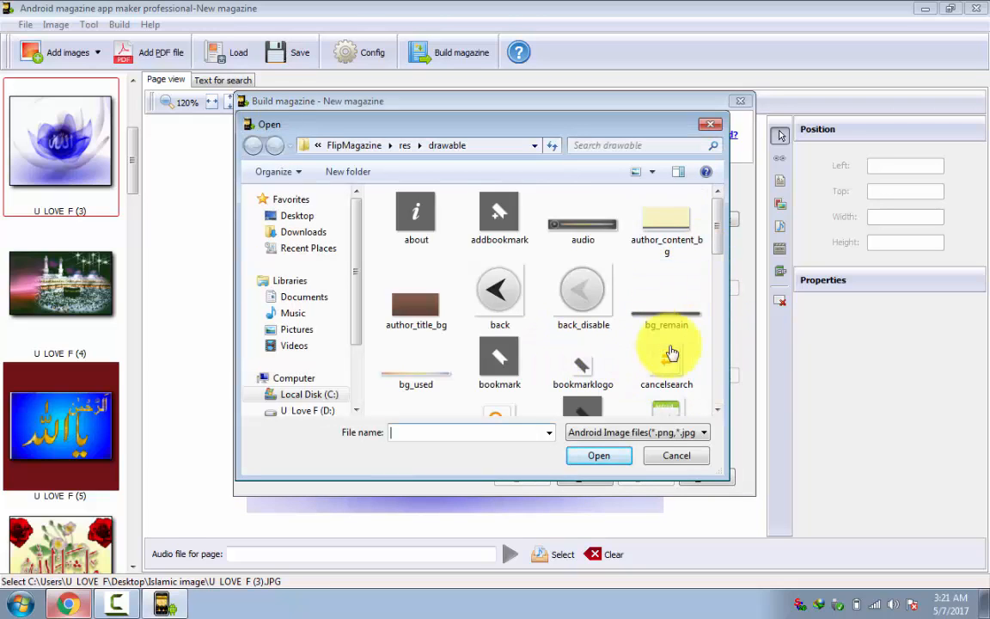
click(715, 127)
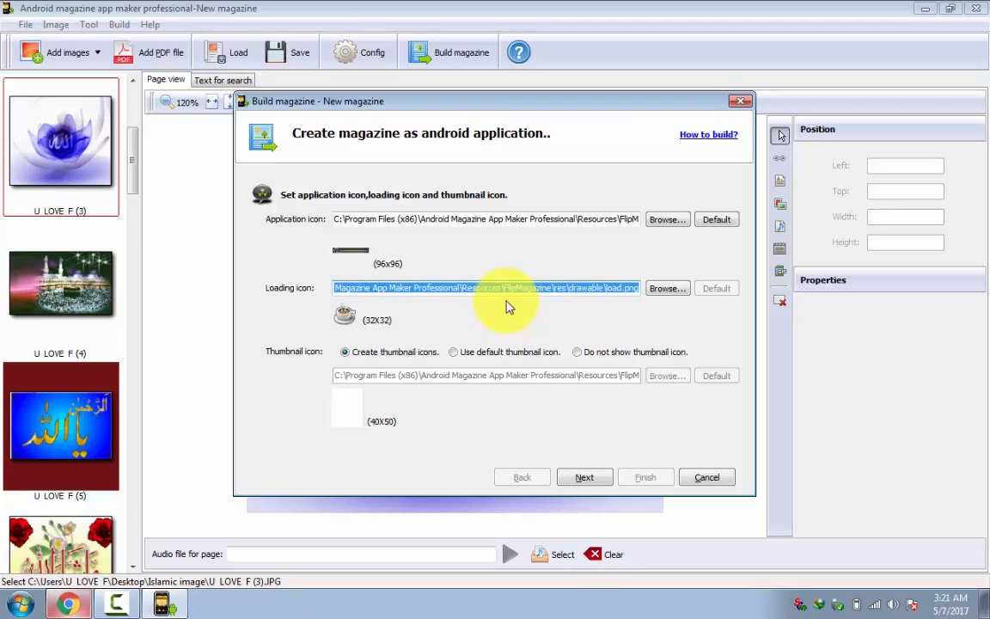
click(660, 291)
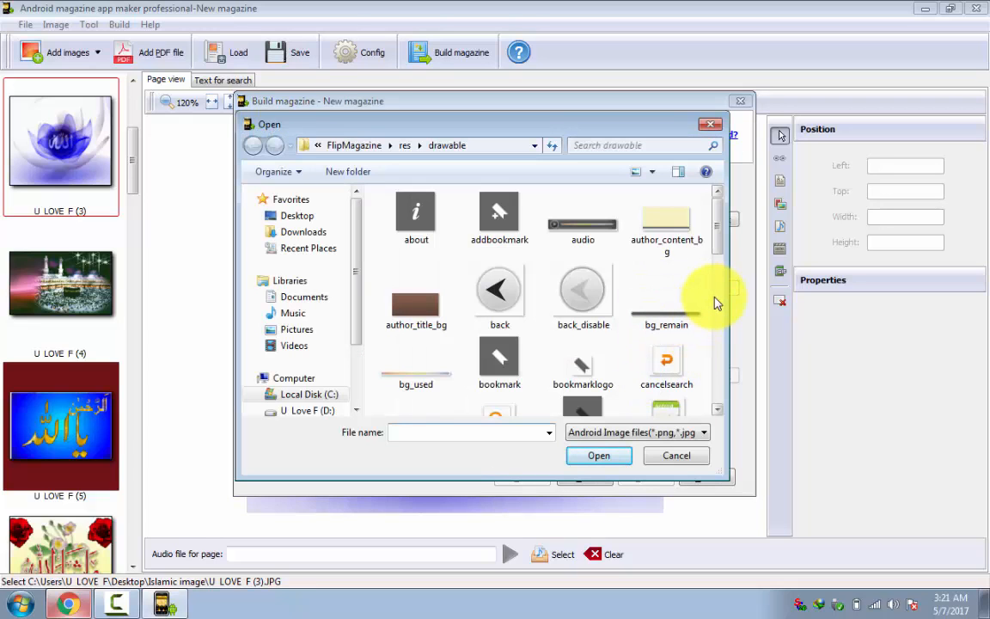
double_click(507, 368)
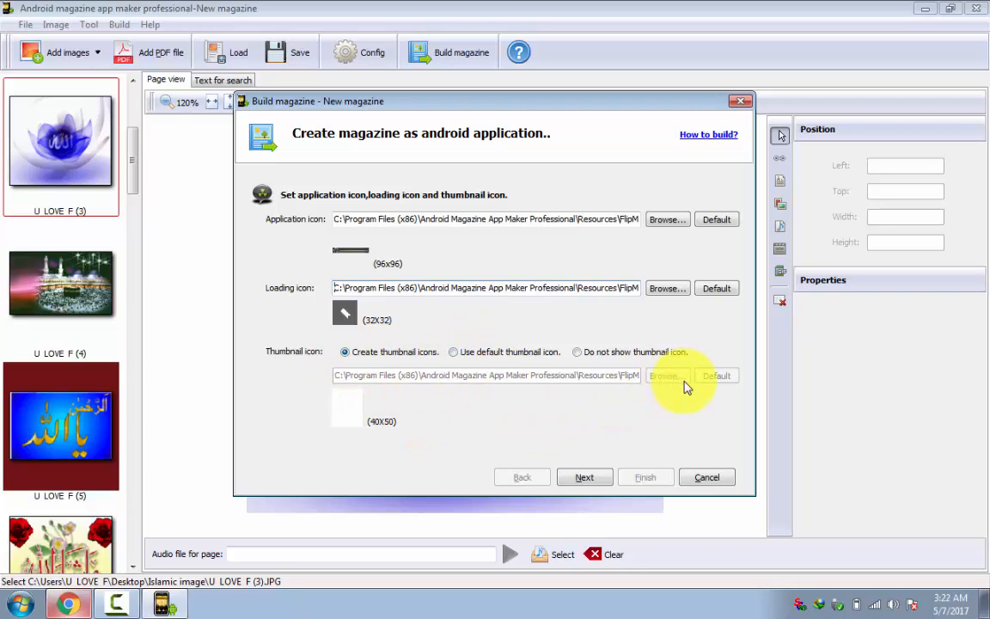
click(584, 478)
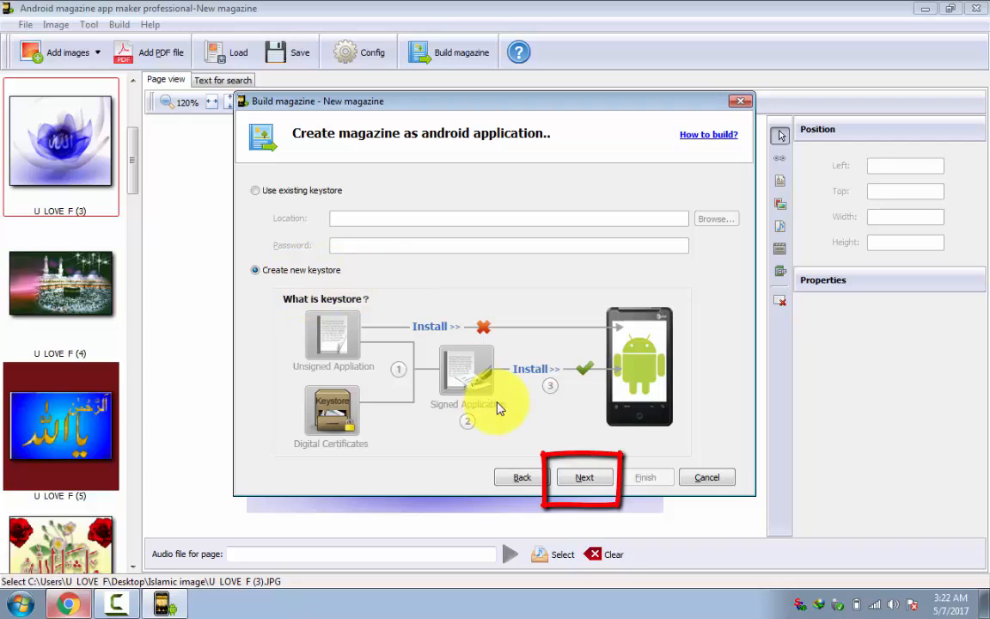
Create a new keystore with its first and last name field set to "islamic apk", and proceed to the application details
click(584, 479)
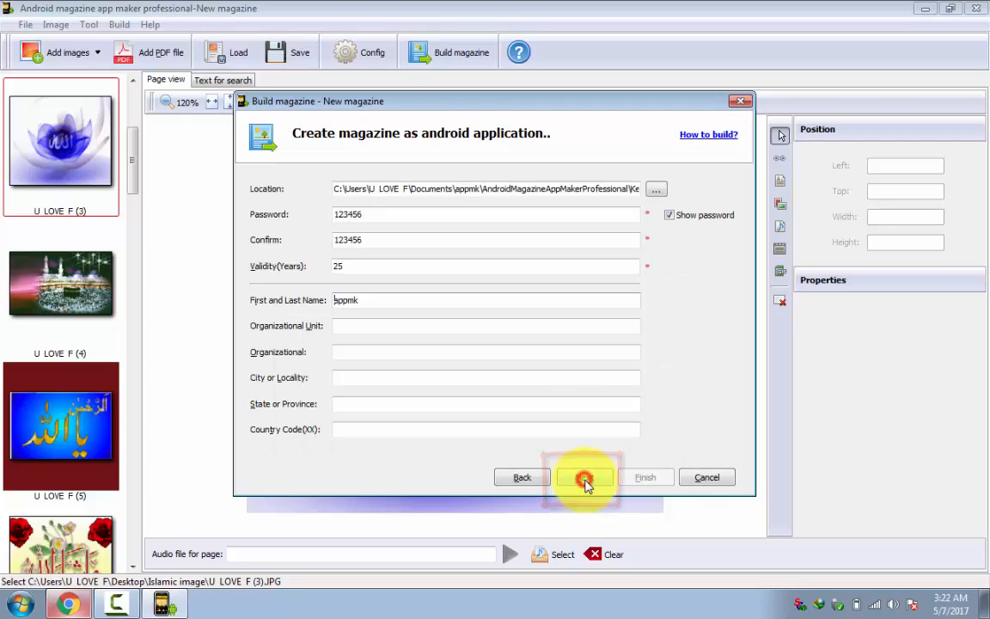
click(381, 239)
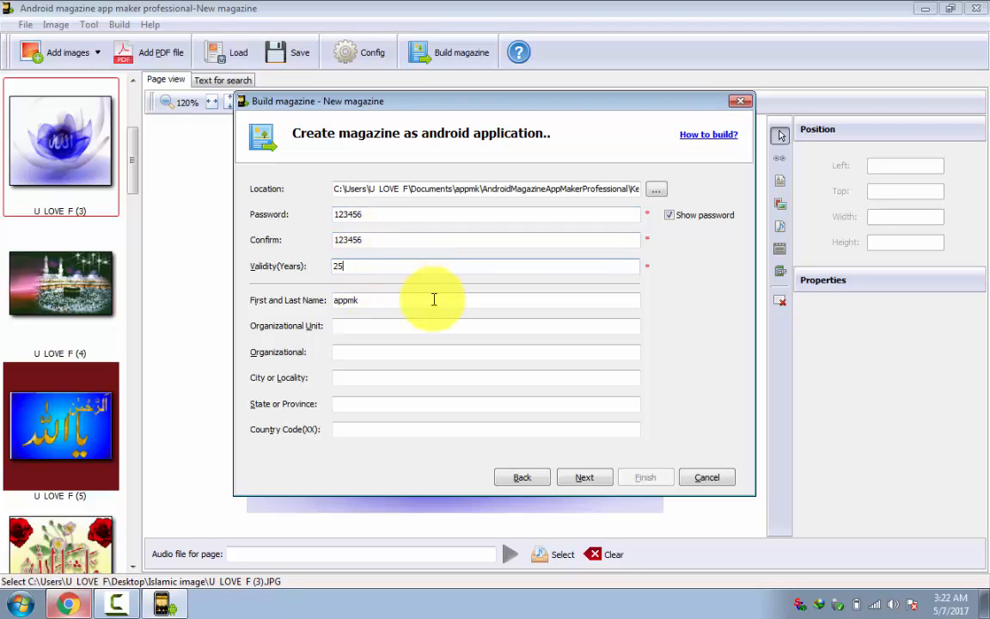
click(355, 301)
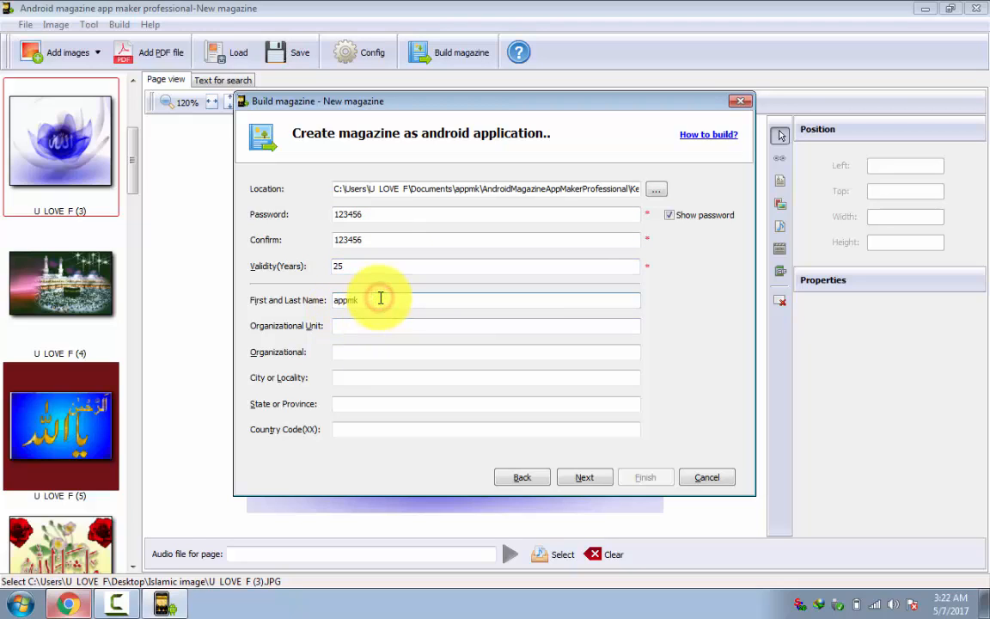
key(BackSpace)
key(BackSpace)
key(BackSpace)
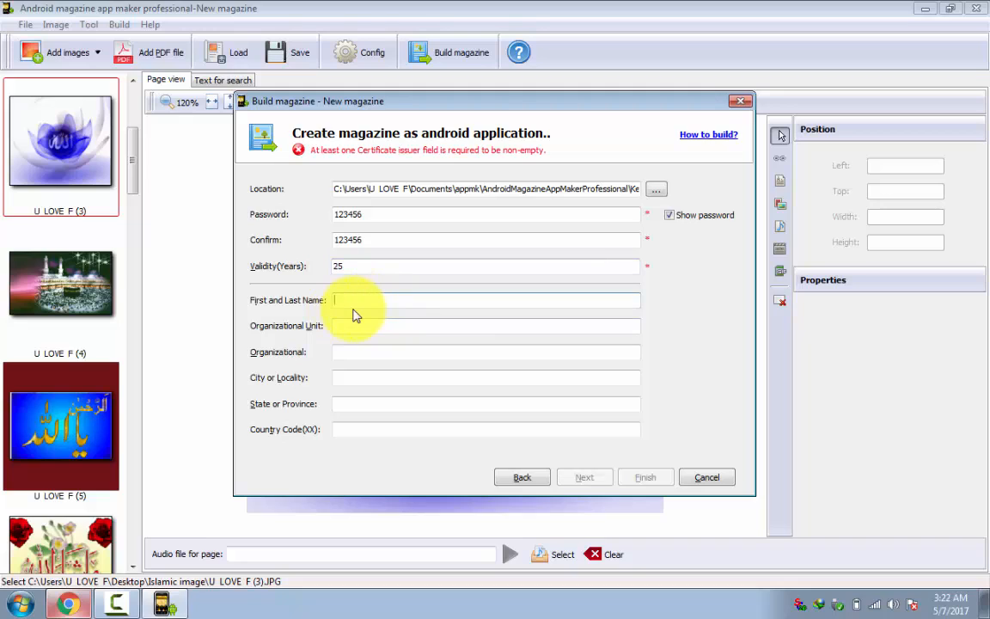
text(islamic apk)
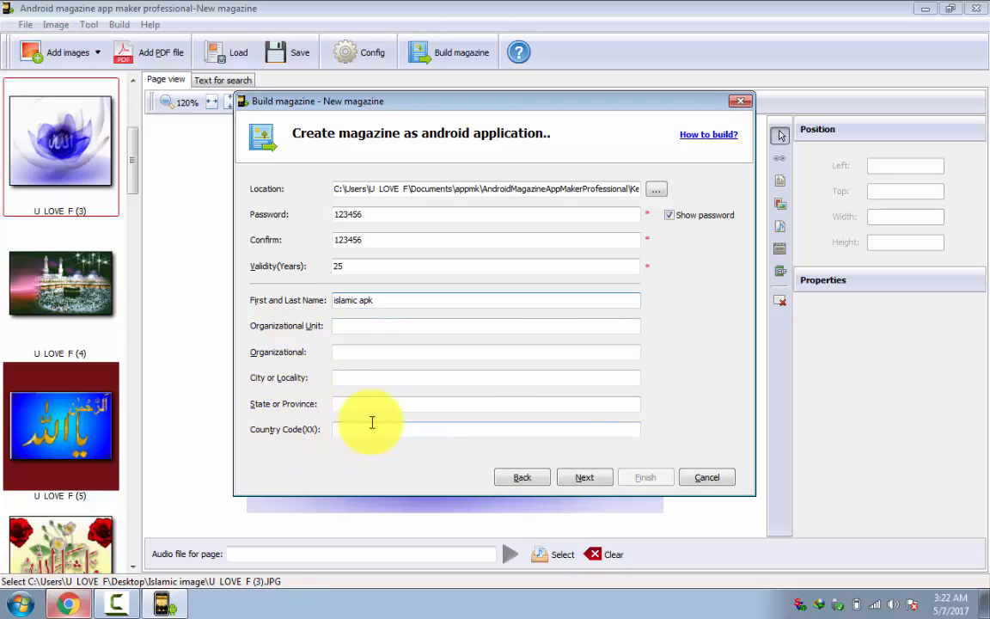
click(592, 479)
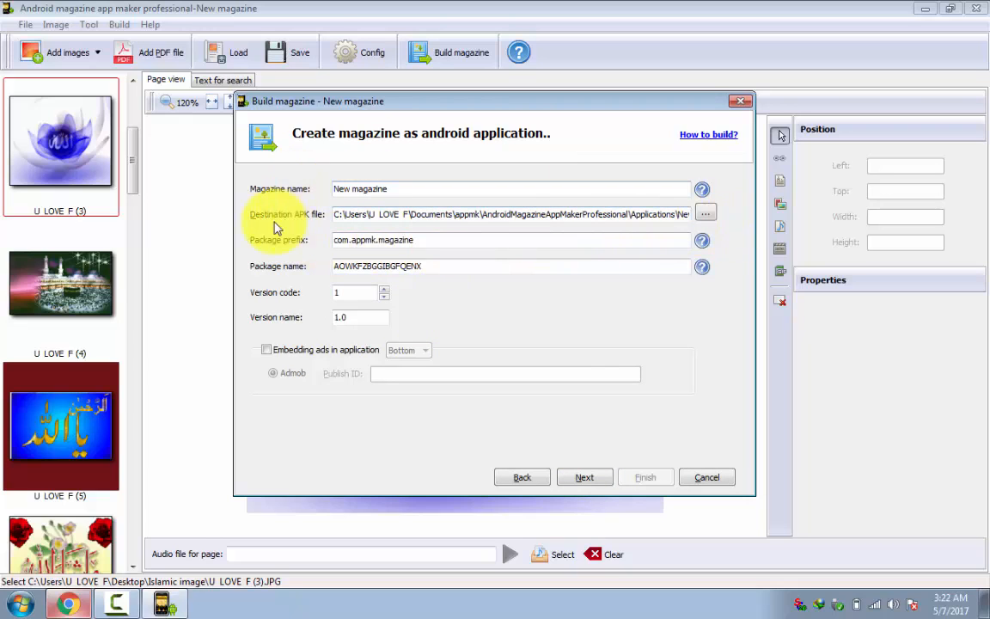
Set the destination APK file to "islamic apk" in the Islamic image folder on the Desktop
click(703, 217)
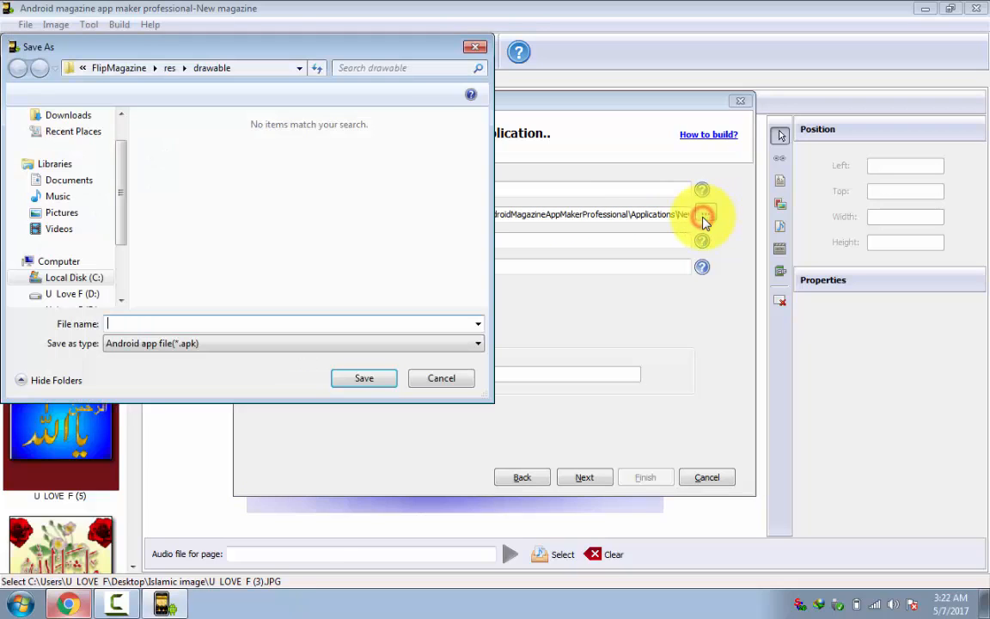
drag(122, 196, 126, 132)
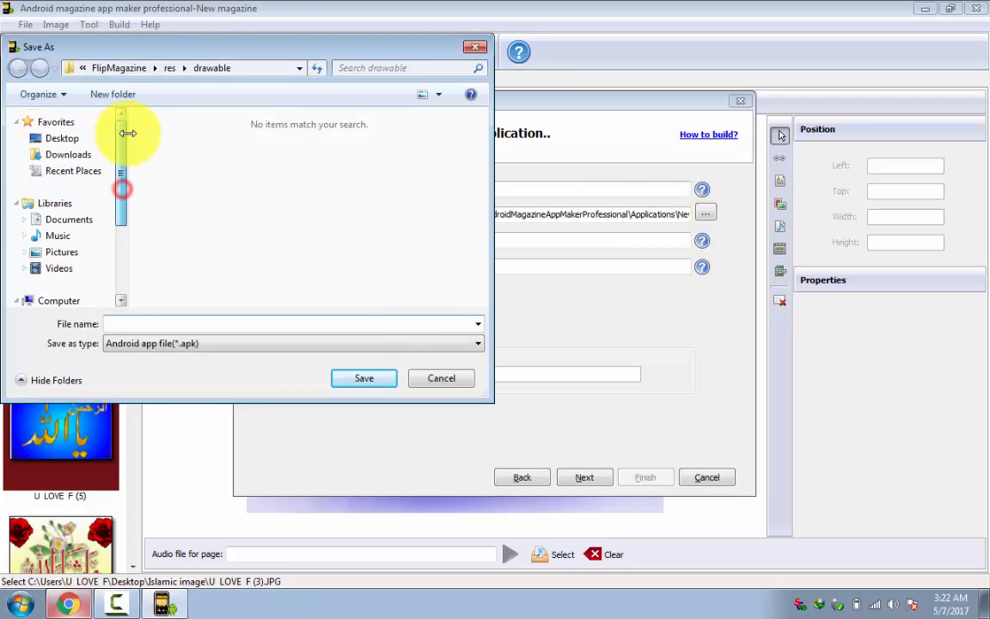
click(69, 138)
click(369, 379)
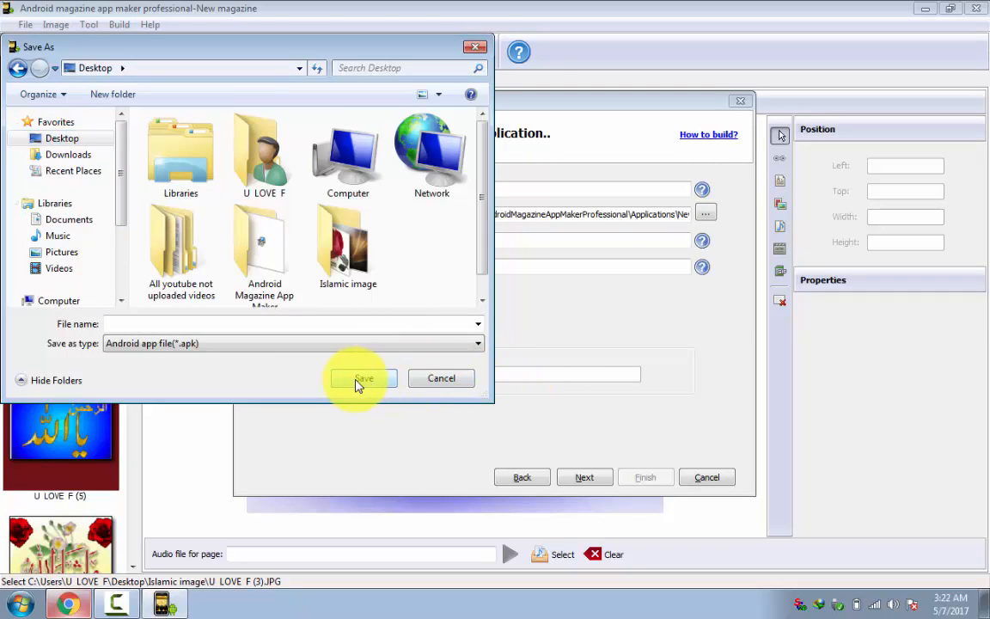
click(287, 324)
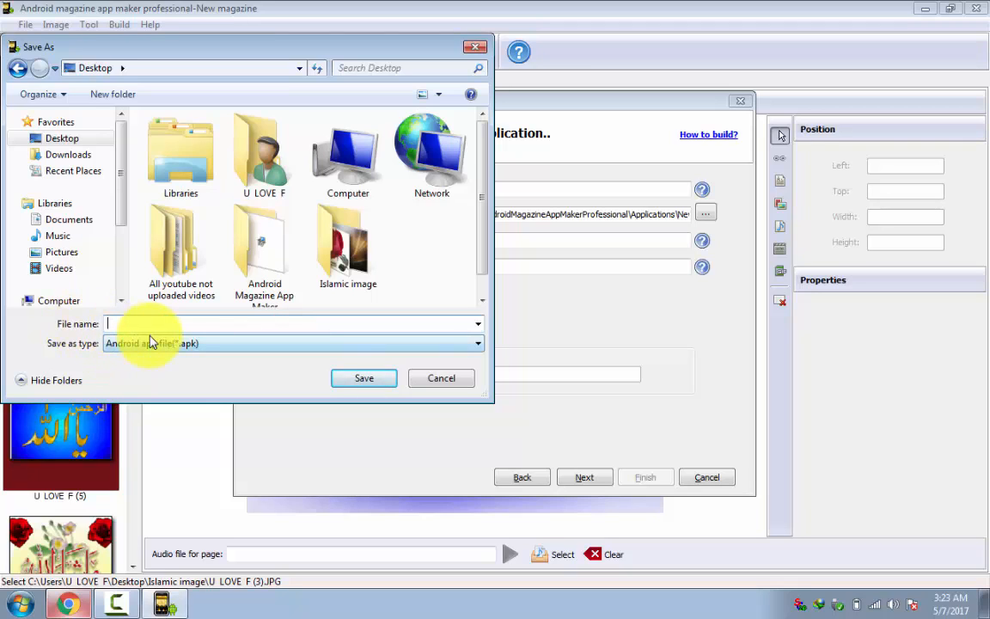
text(isla)
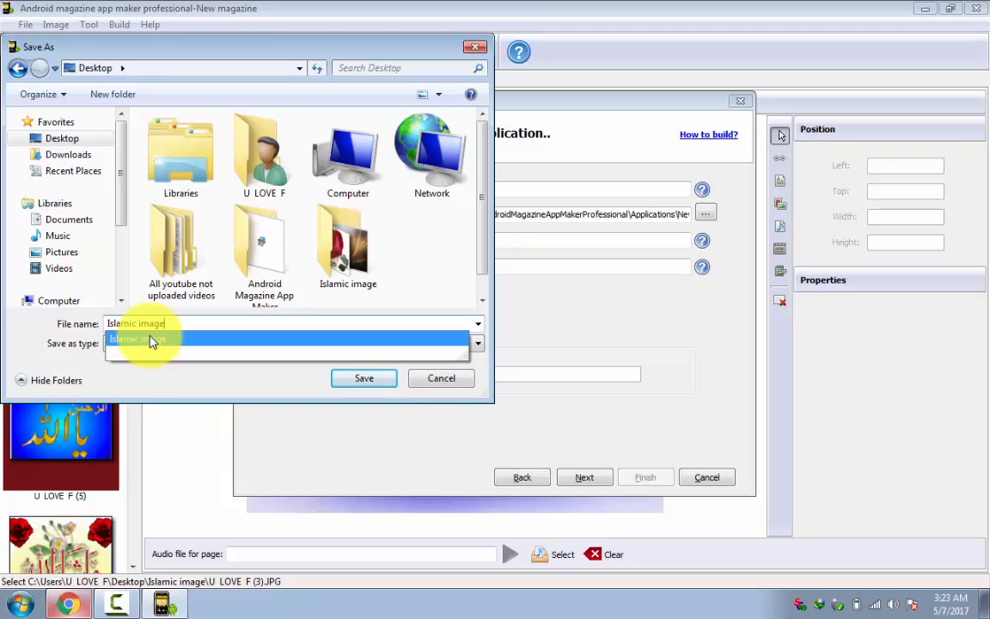
click(150, 340)
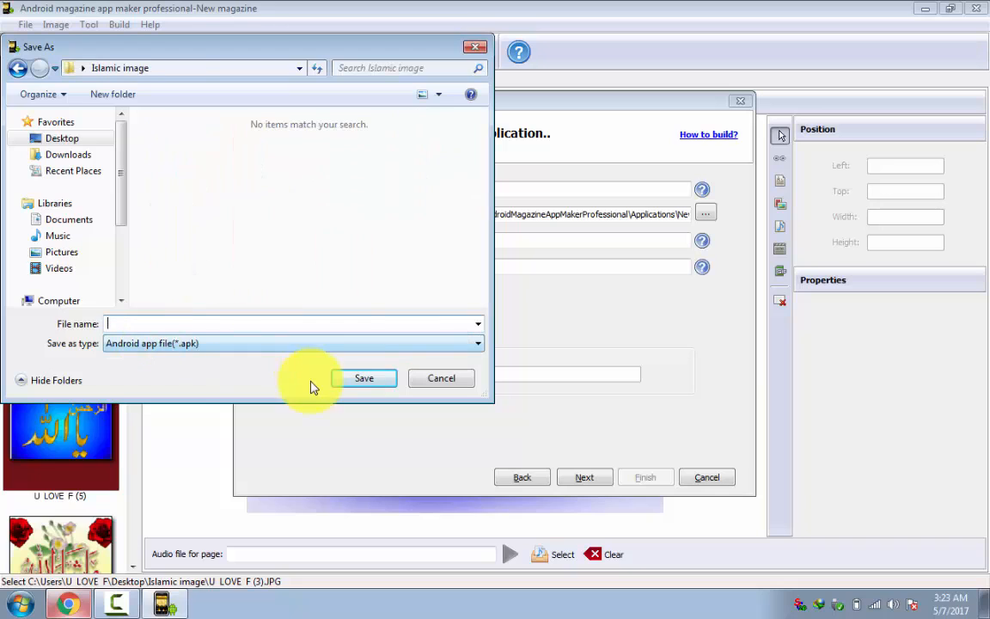
click(196, 321)
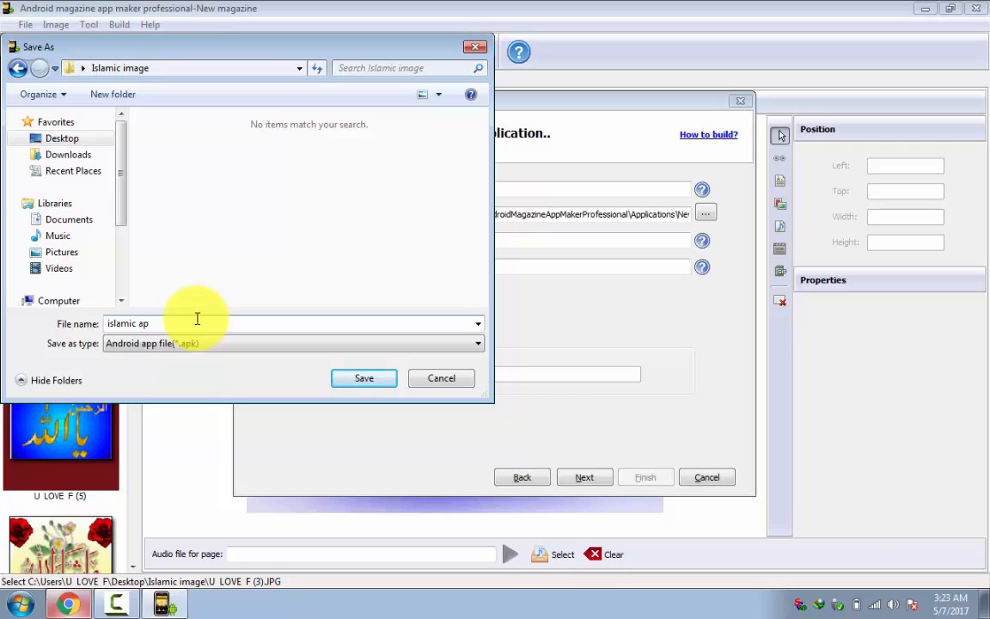
text(k)
click(365, 378)
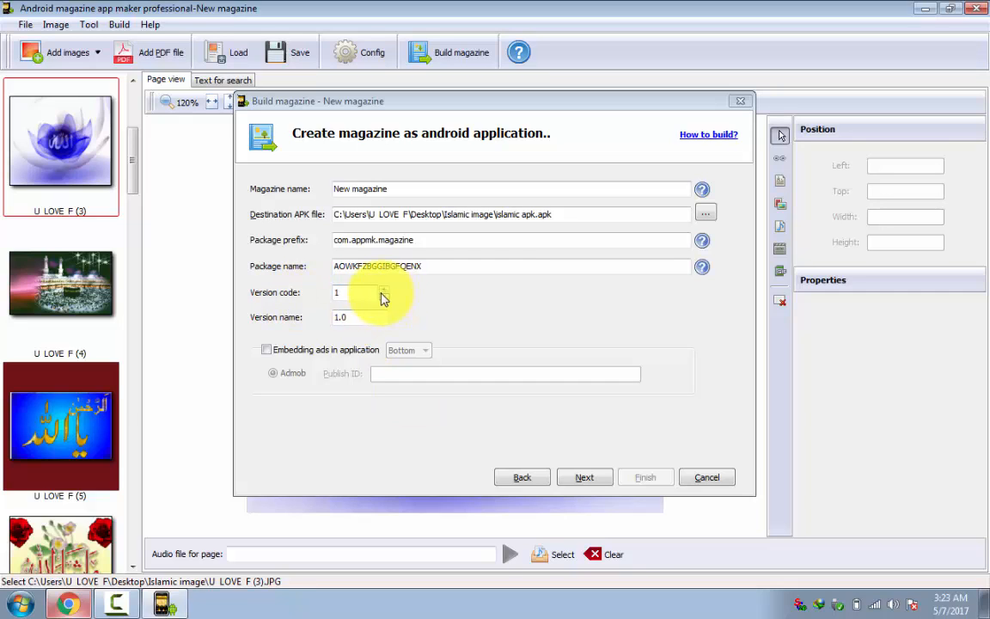
Set the version name to 2.0 and build the magazine as an Android application
click(338, 319)
key(BackSpace)
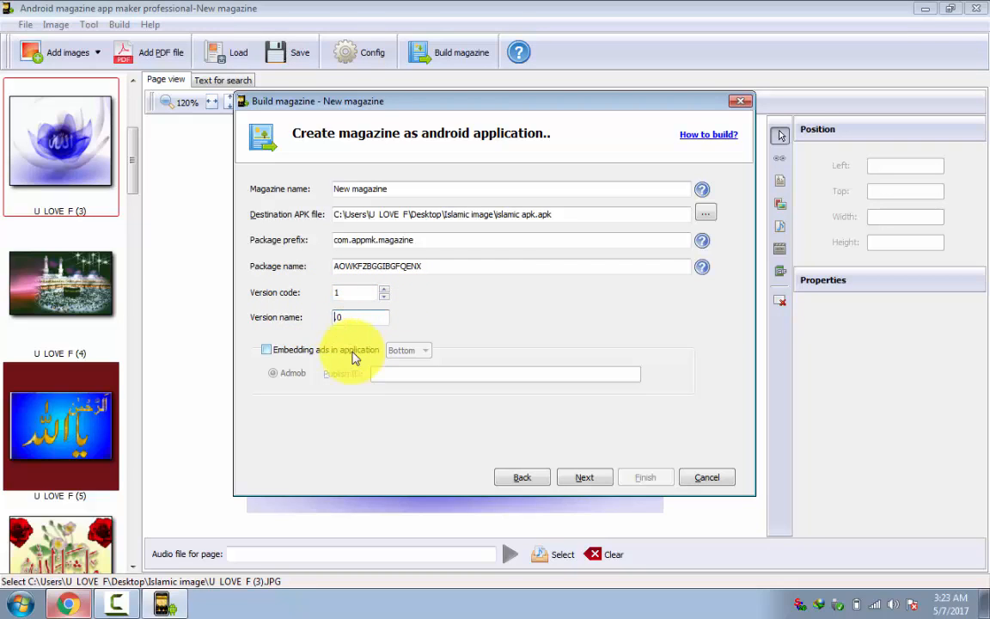
text(2)
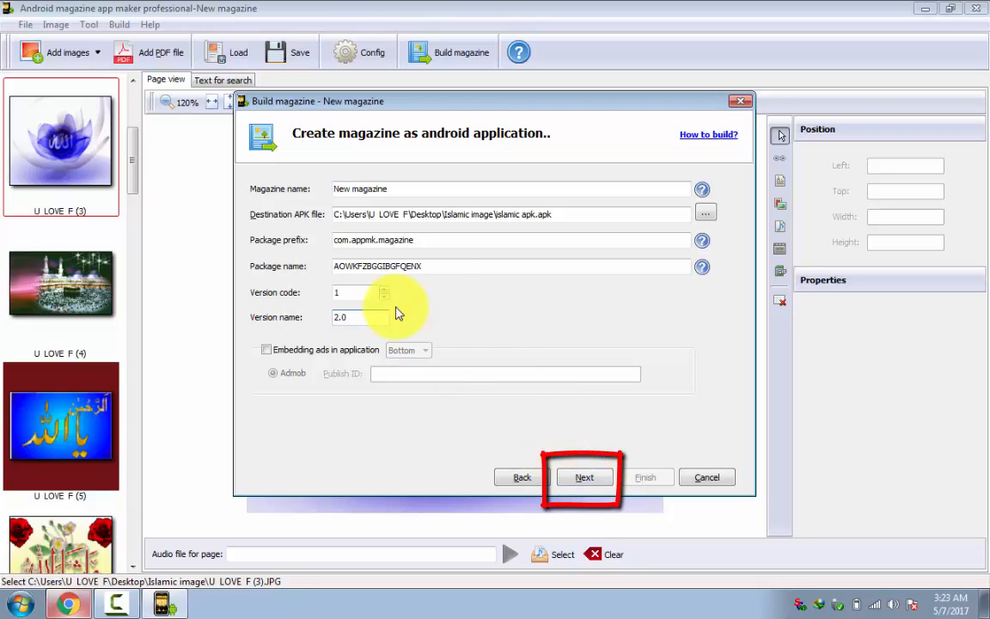
click(584, 479)
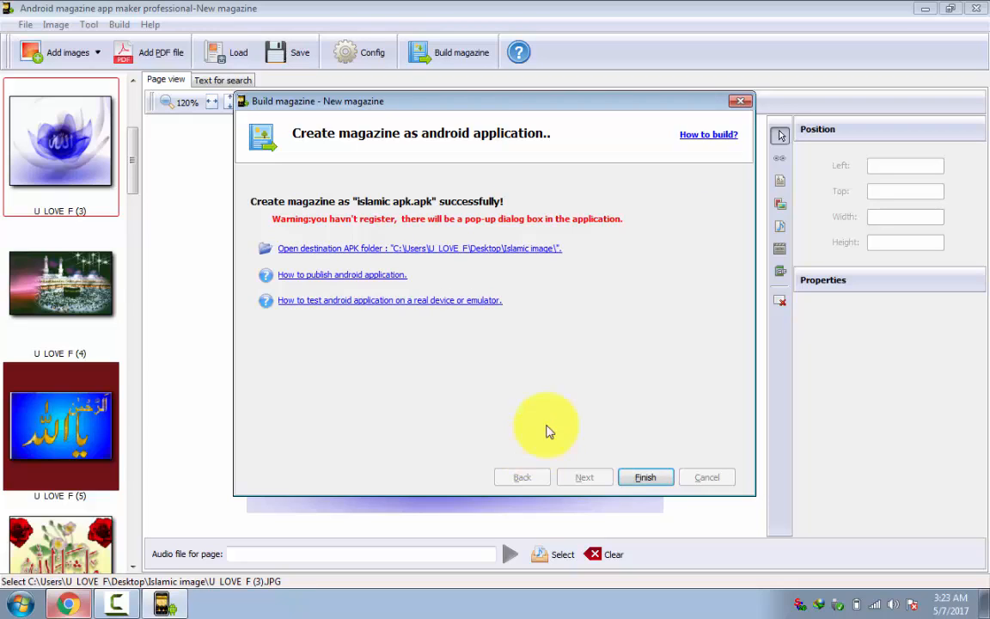
Finish the build wizard and close the magazine maker without saving the project changes
click(646, 478)
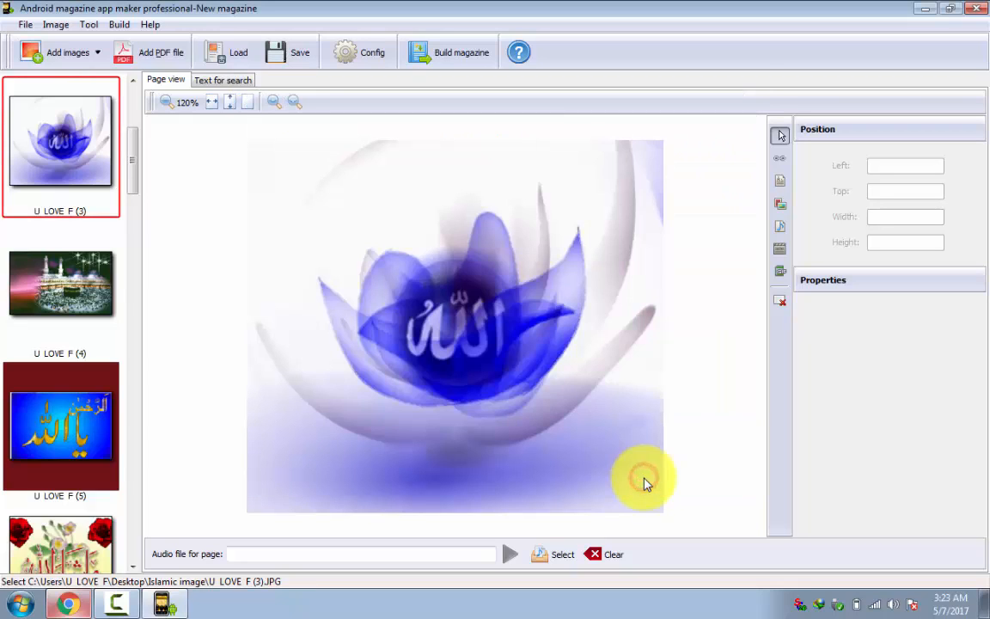
click(977, 11)
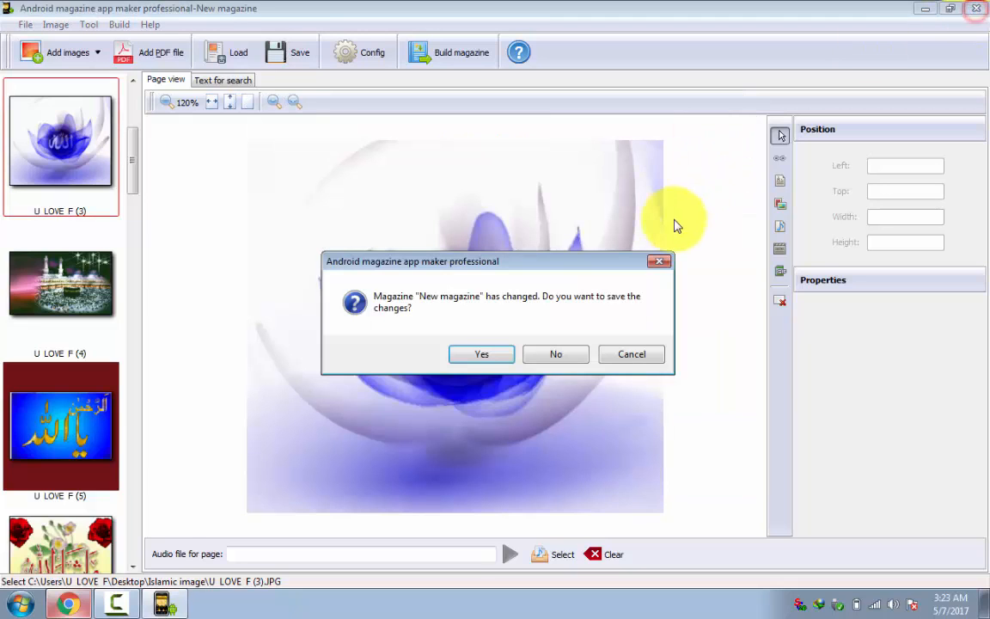
click(552, 354)
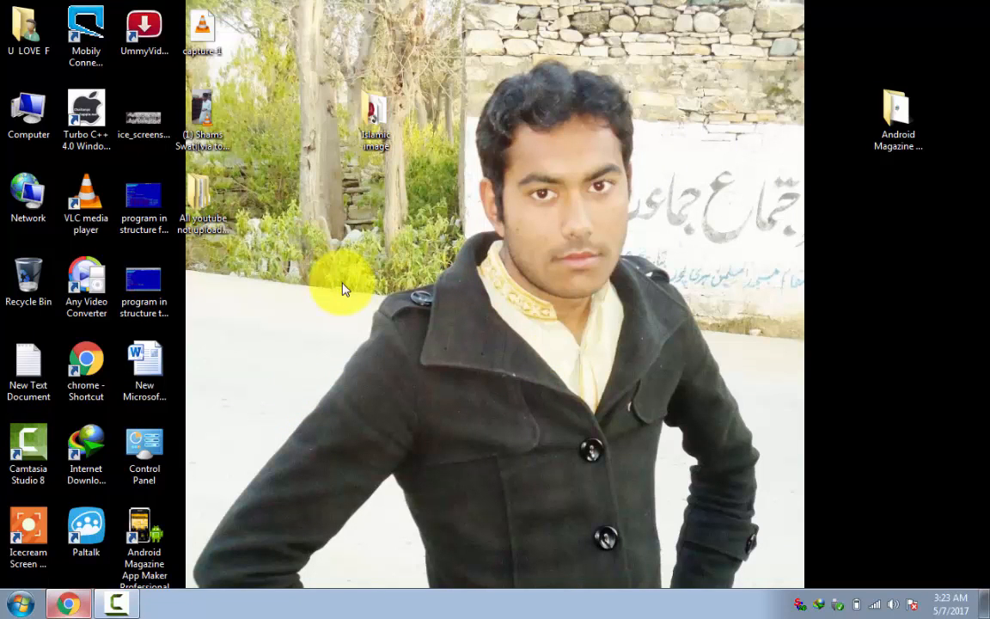
Move the islamic apk.apk file from the Islamic image folder to the desktop
click(378, 131)
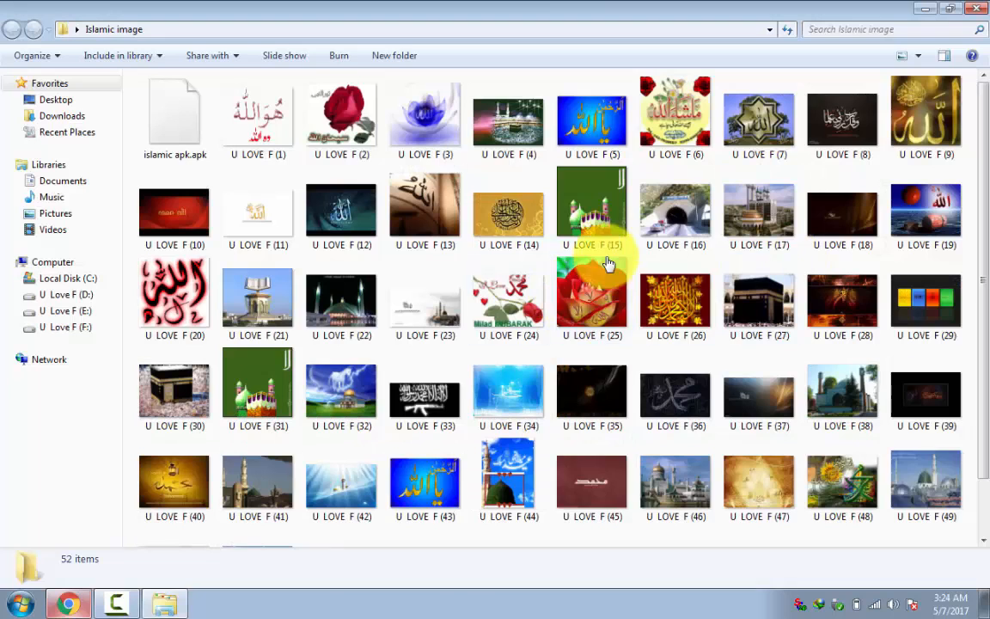
right_click(177, 135)
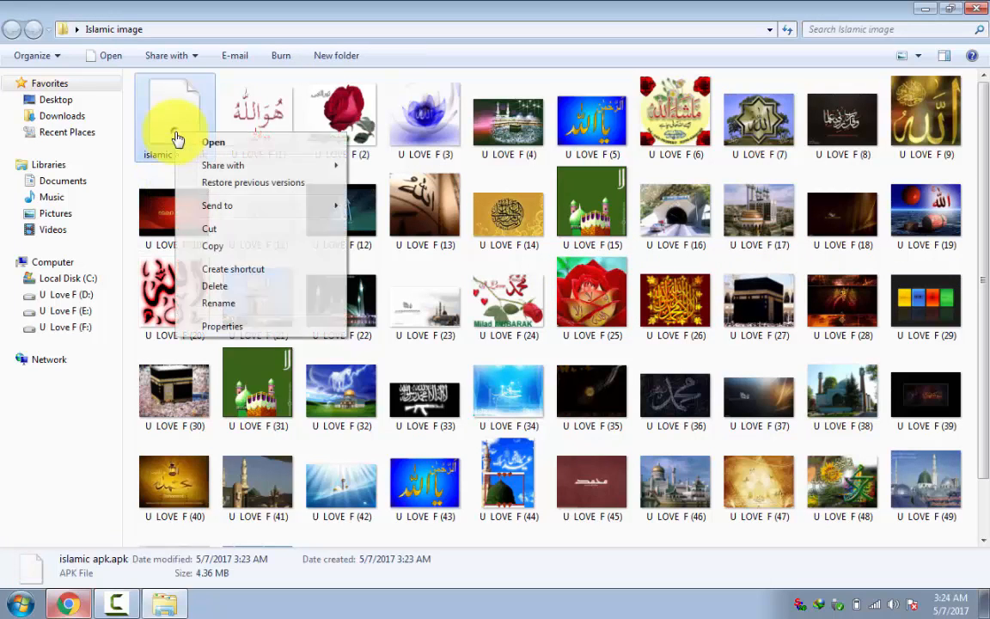
click(229, 230)
click(976, 8)
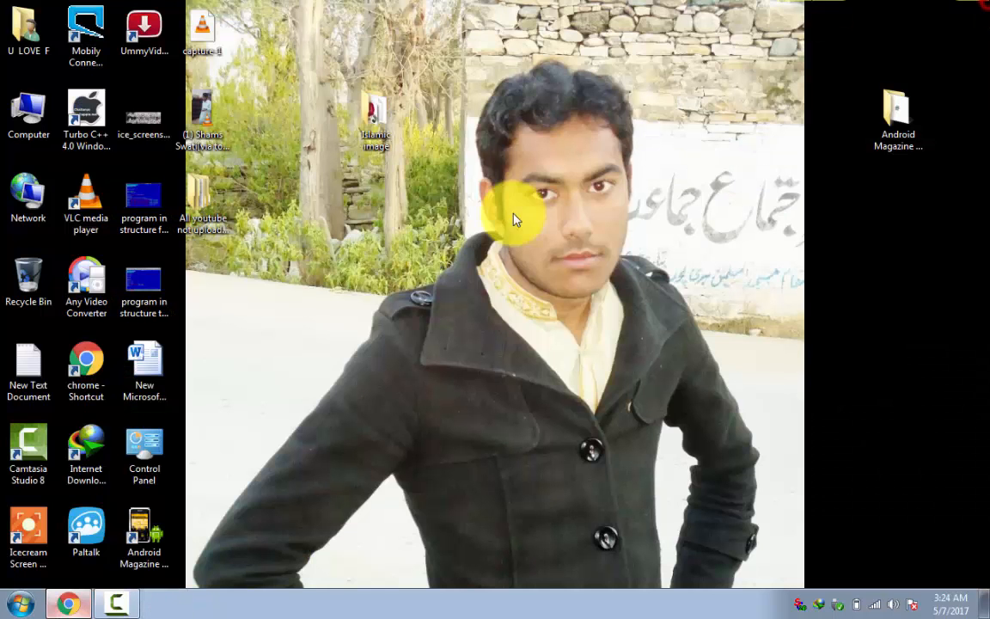
right_click(283, 129)
click(342, 198)
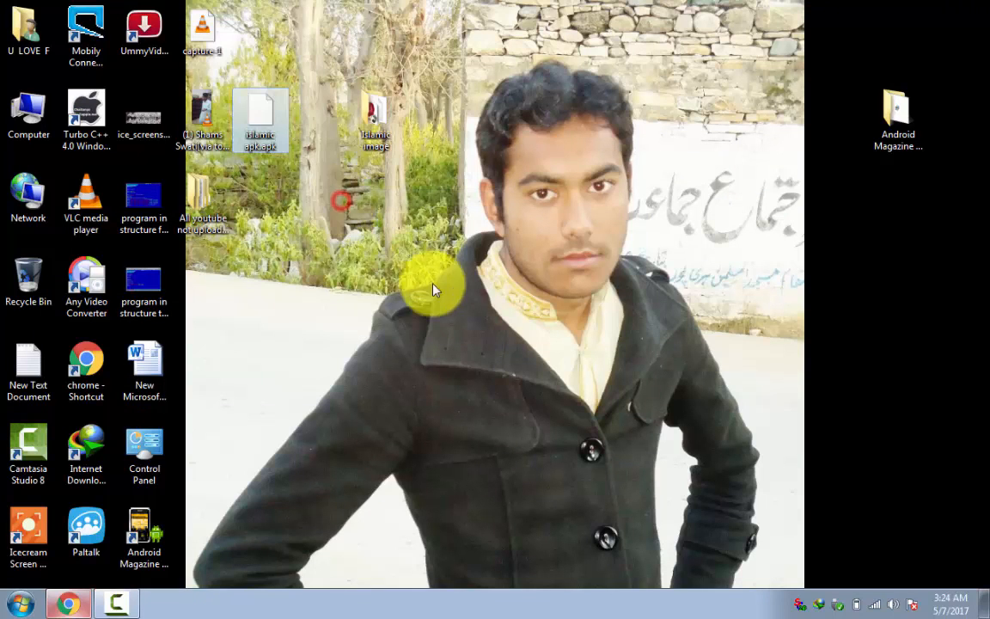
Reposition the islamic apk.apk icon on the desktop below the Islamic image folder and refresh the desktop
drag(284, 146, 394, 337)
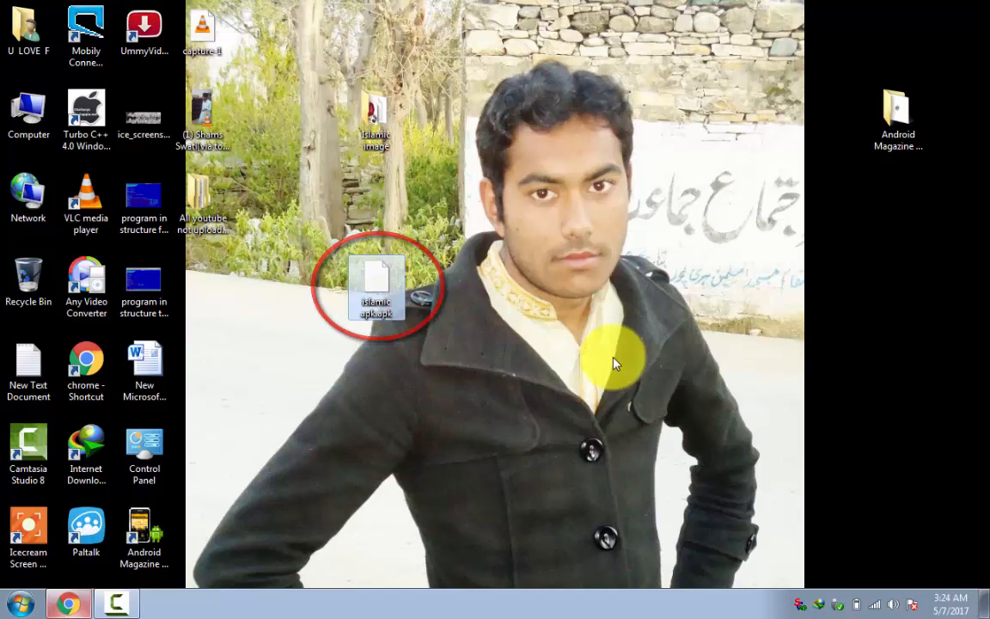
right_click(473, 163)
click(528, 206)
drag(376, 276, 310, 222)
right_click(384, 228)
click(442, 269)
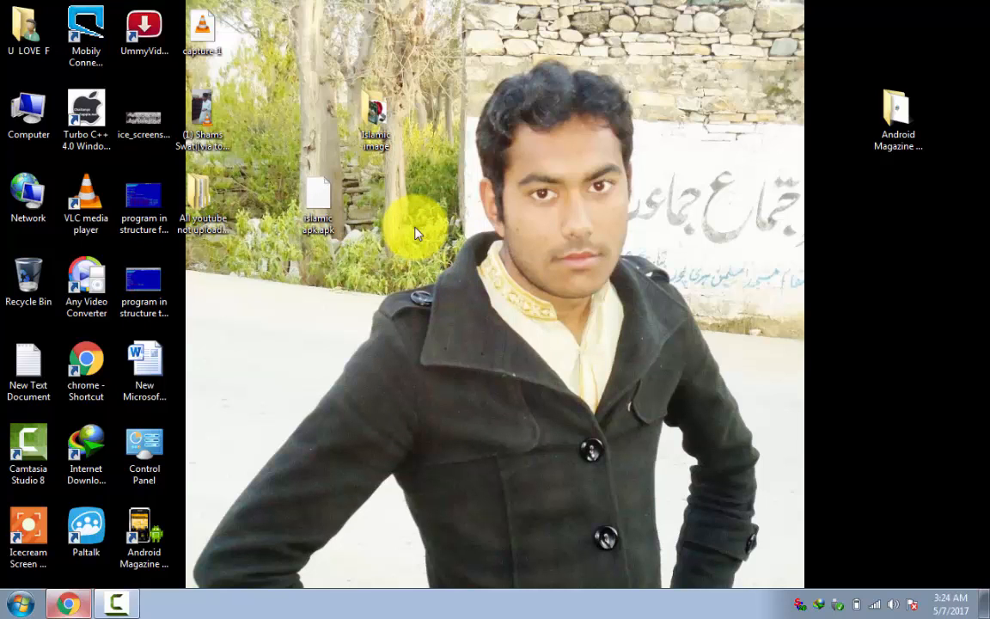
Switch to Chrome and view the open YouTube channel page and the Facebook profile
click(74, 605)
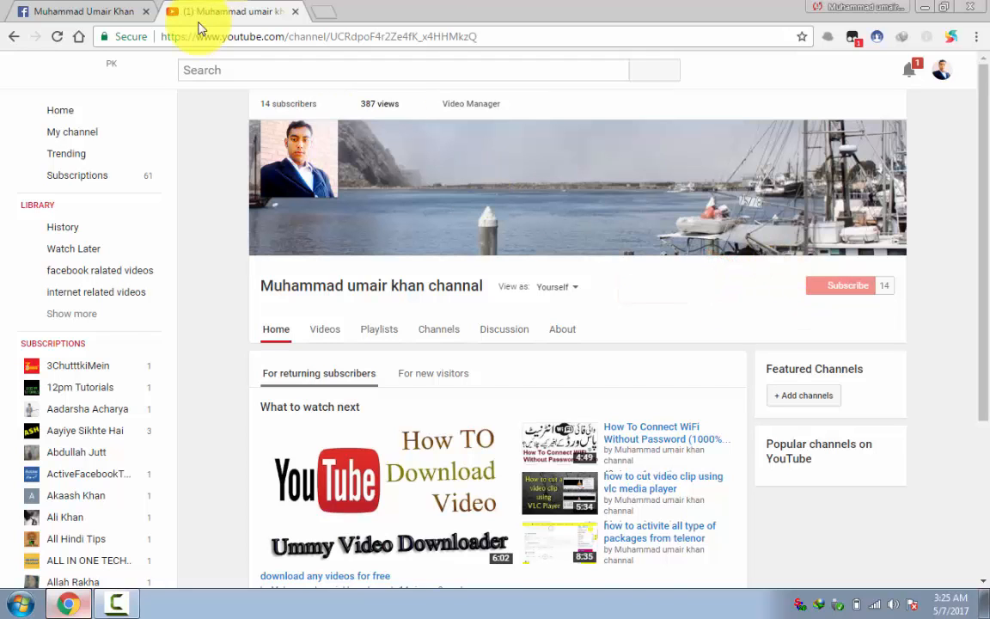
click(61, 7)
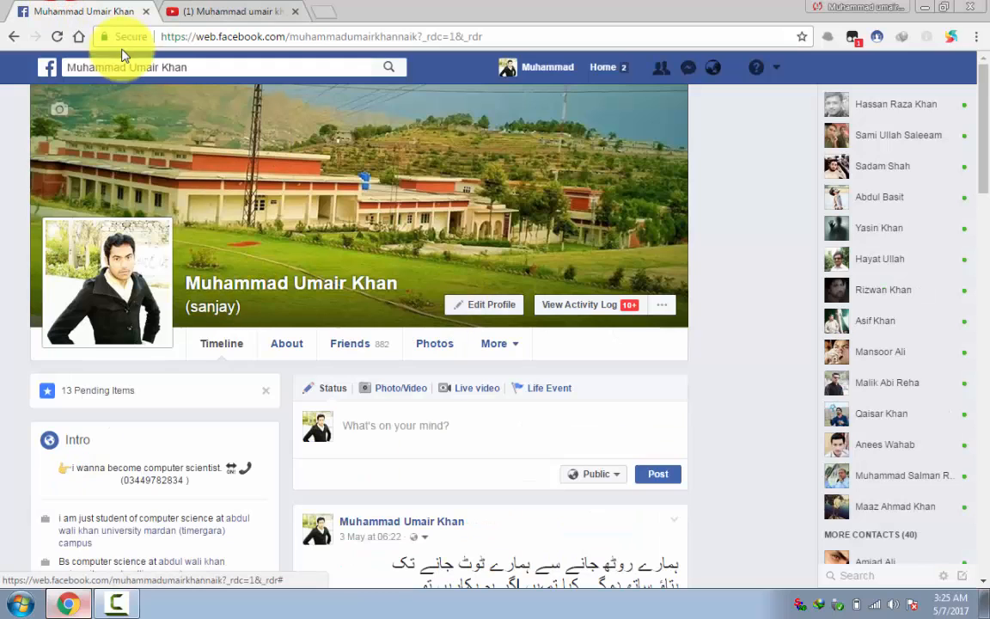